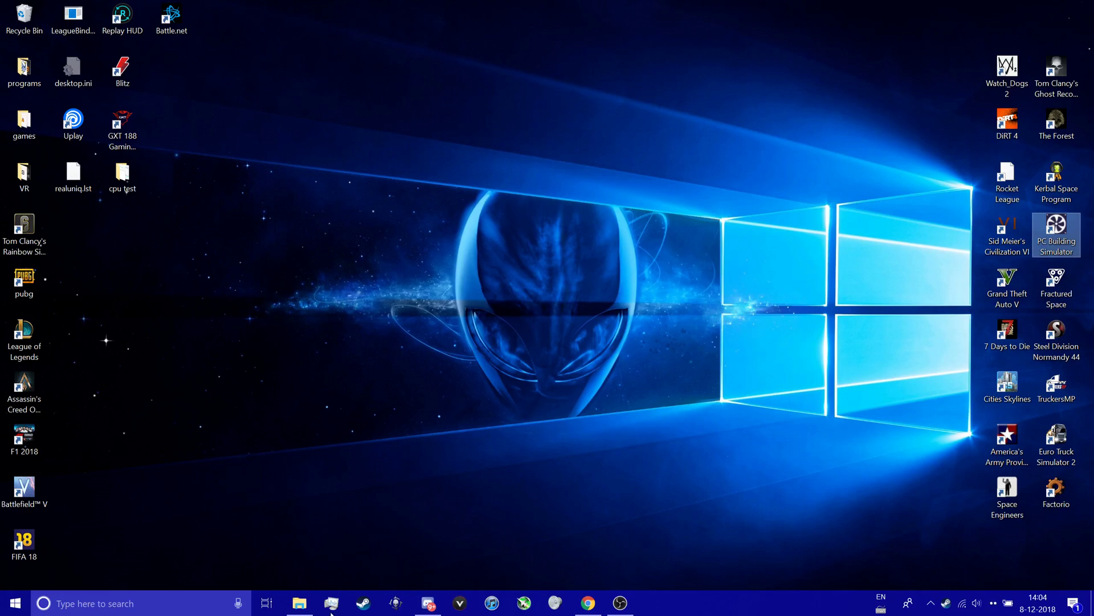
# Search the computer for the installed Cheat Engine program.
pyautogui.click(160, 603)
pyautogui.write('chea')
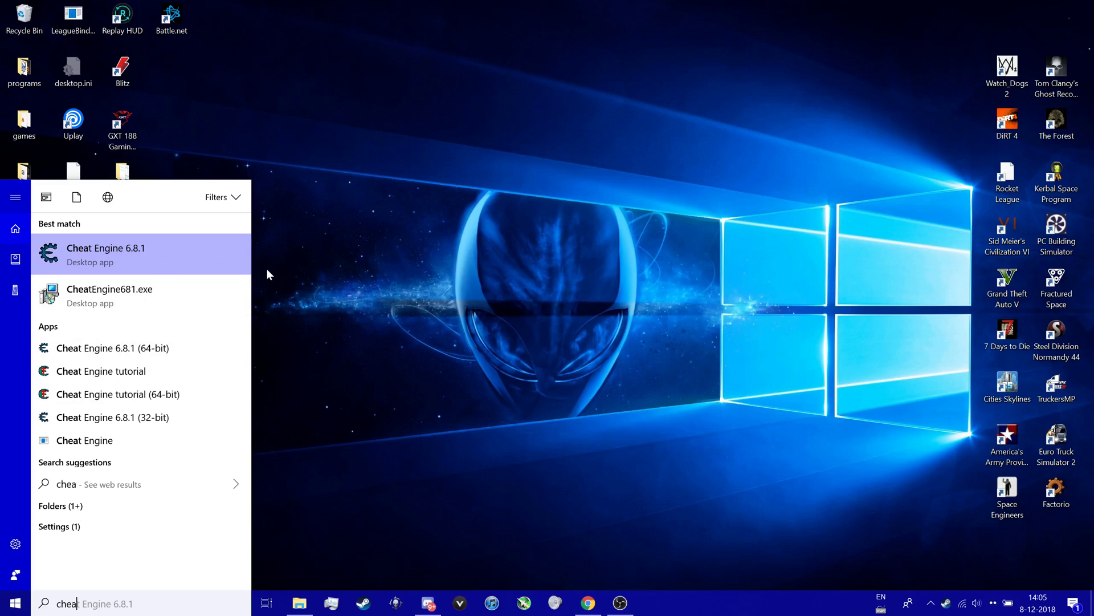
pyautogui.click(16, 543)
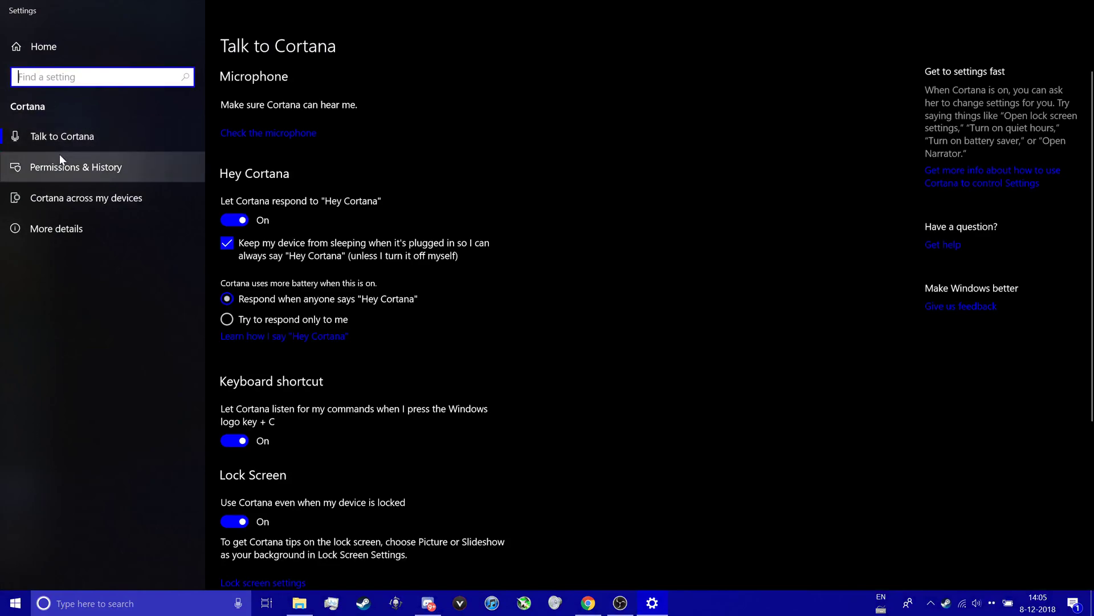
pyautogui.hotkey('alt', 'F4')
pyautogui.click(8, 604)
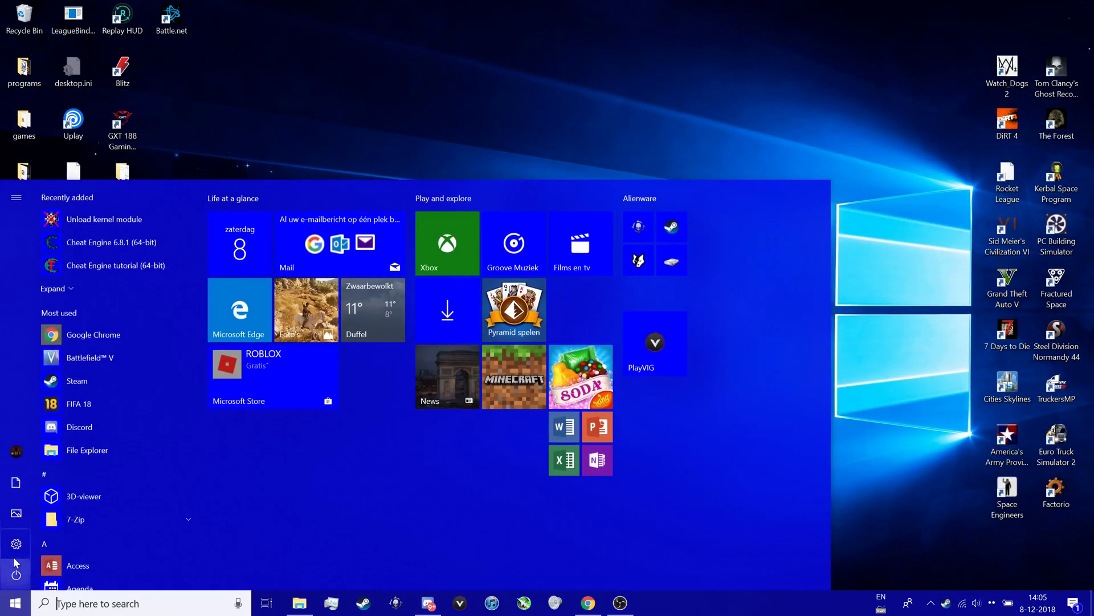
pyautogui.click(13, 603)
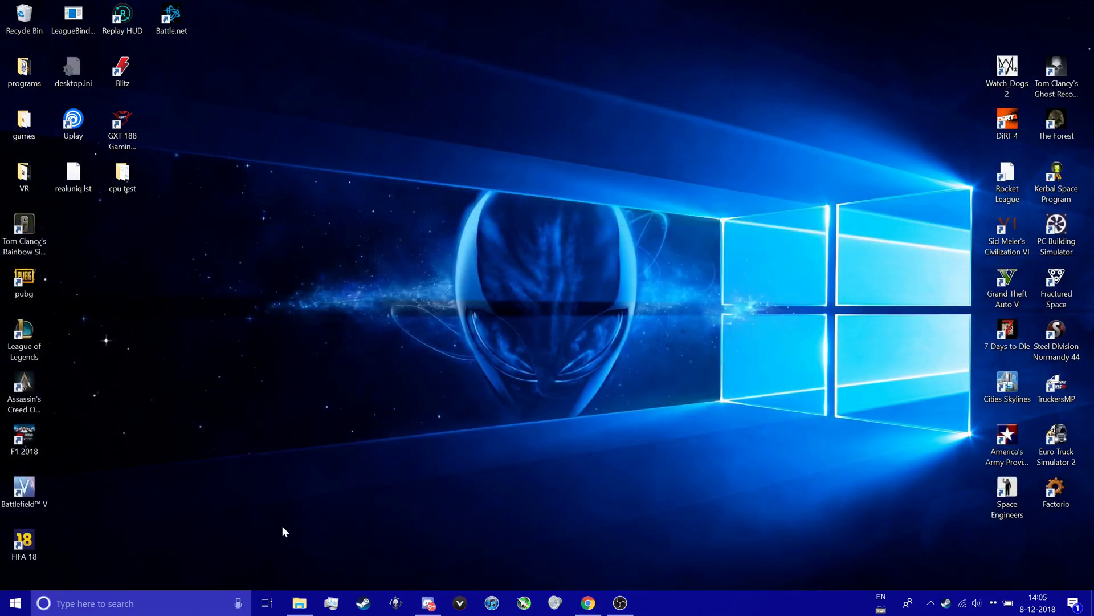
pyautogui.hotkey('alt', 'Tab')
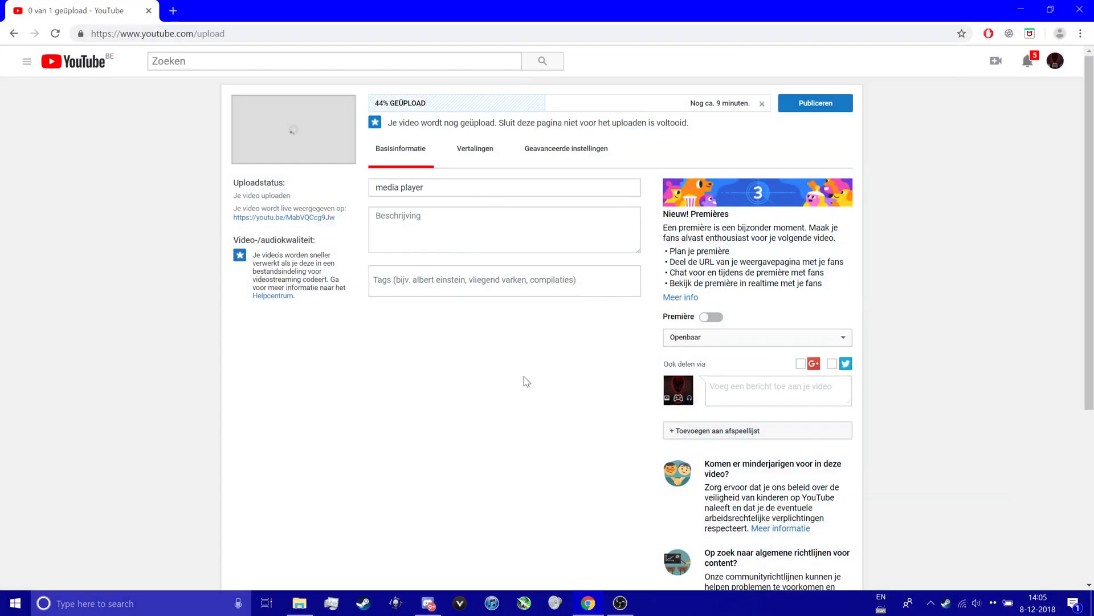
pyautogui.click(588, 603)
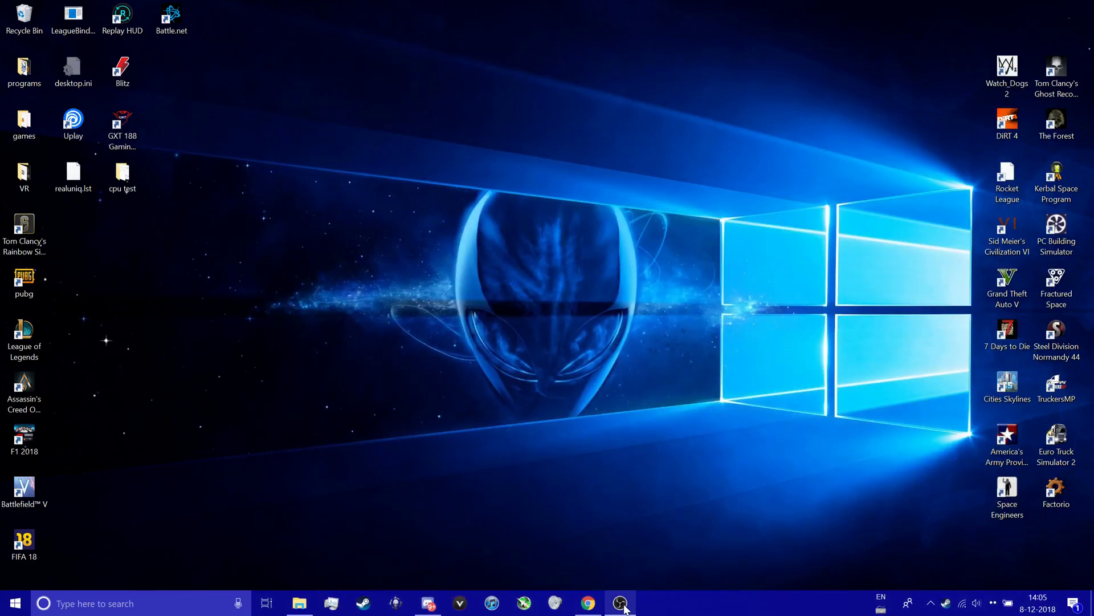
pyautogui.moveTo(626, 609)
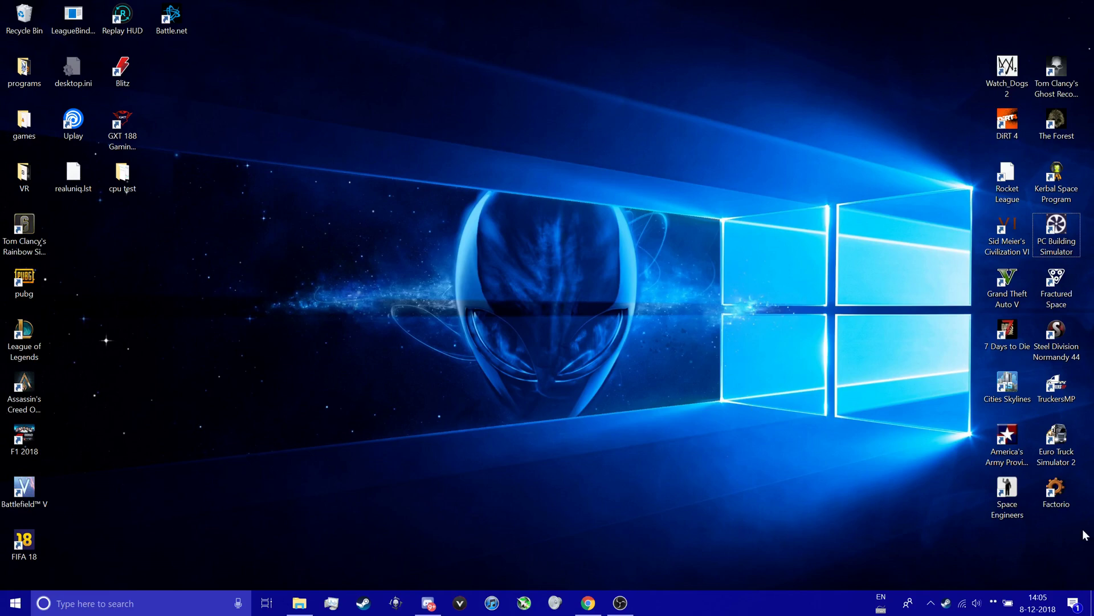
# Move the Factorio and PC Building Simulator shortcuts to the middle of the desktop.
pyautogui.click(1073, 499)
pyautogui.moveTo(504, 281); pyautogui.dragTo(503, 282)
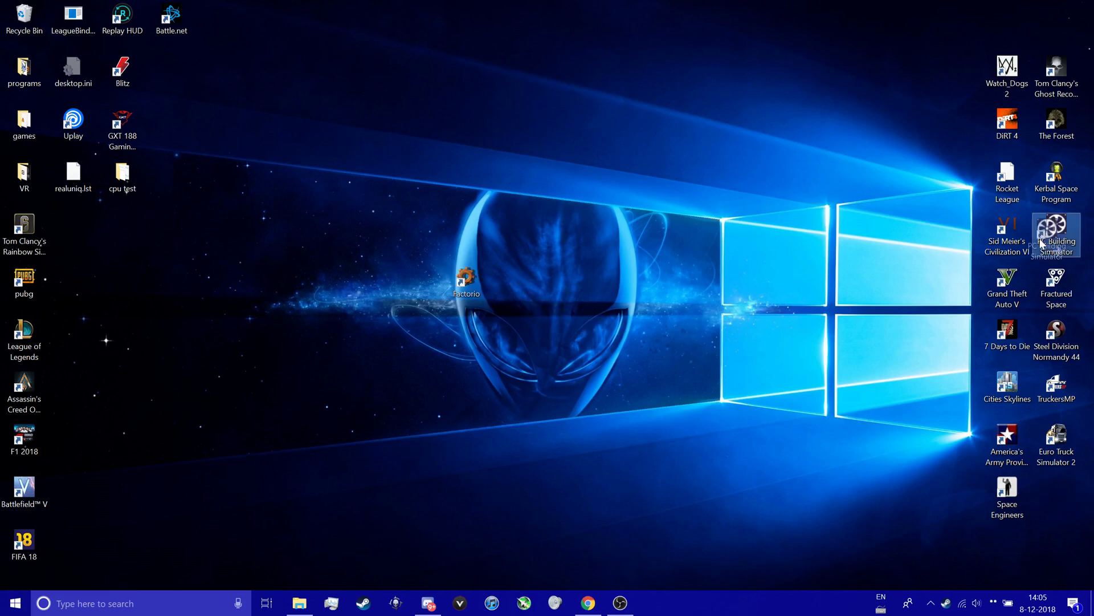
pyautogui.moveTo(1056, 228); pyautogui.dragTo(609, 283)
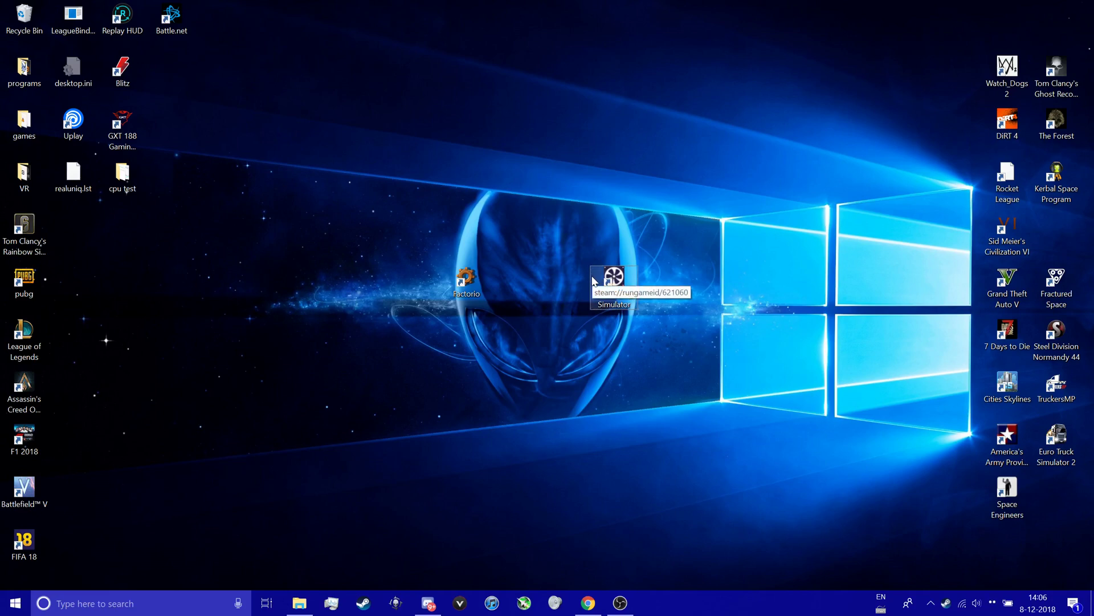
# Launch PC Building Simulator and continue the saved career game.
pyautogui.doubleClick(634, 280)
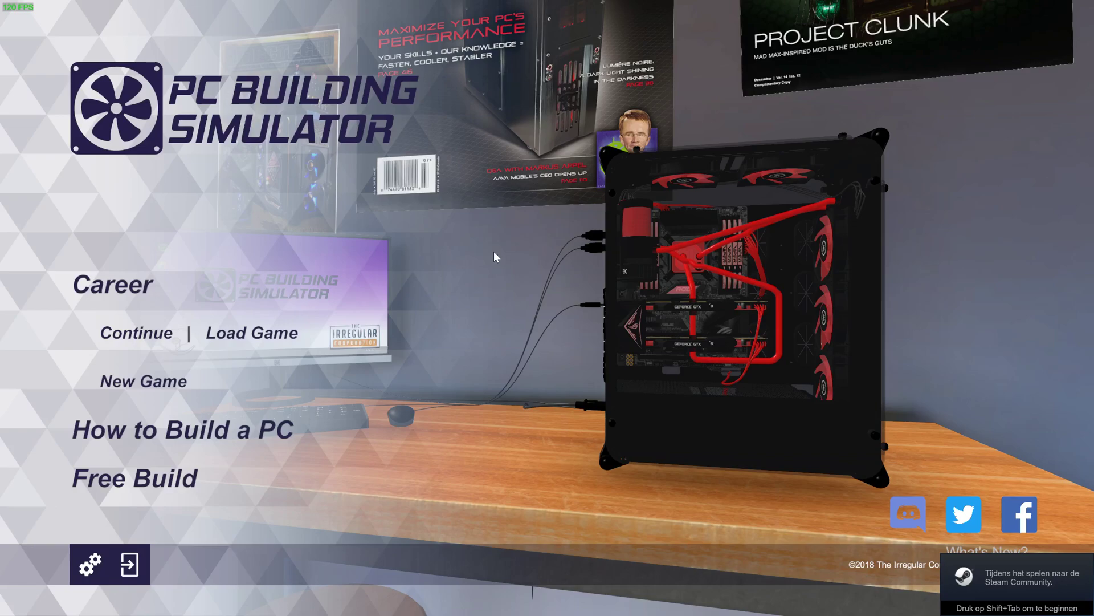
pyautogui.click(139, 342)
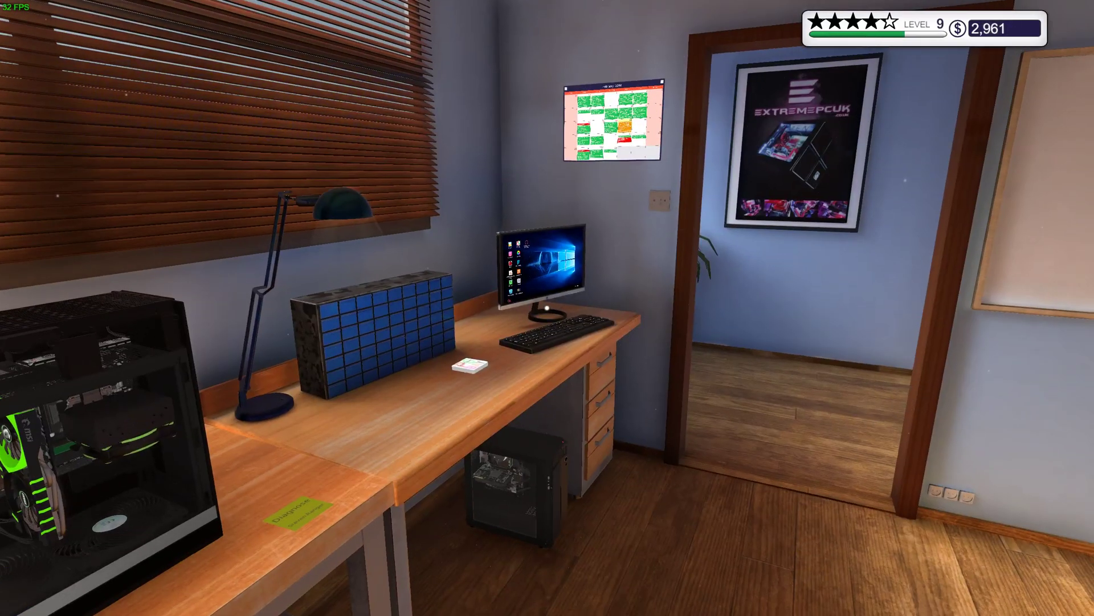
pyautogui.press('w')
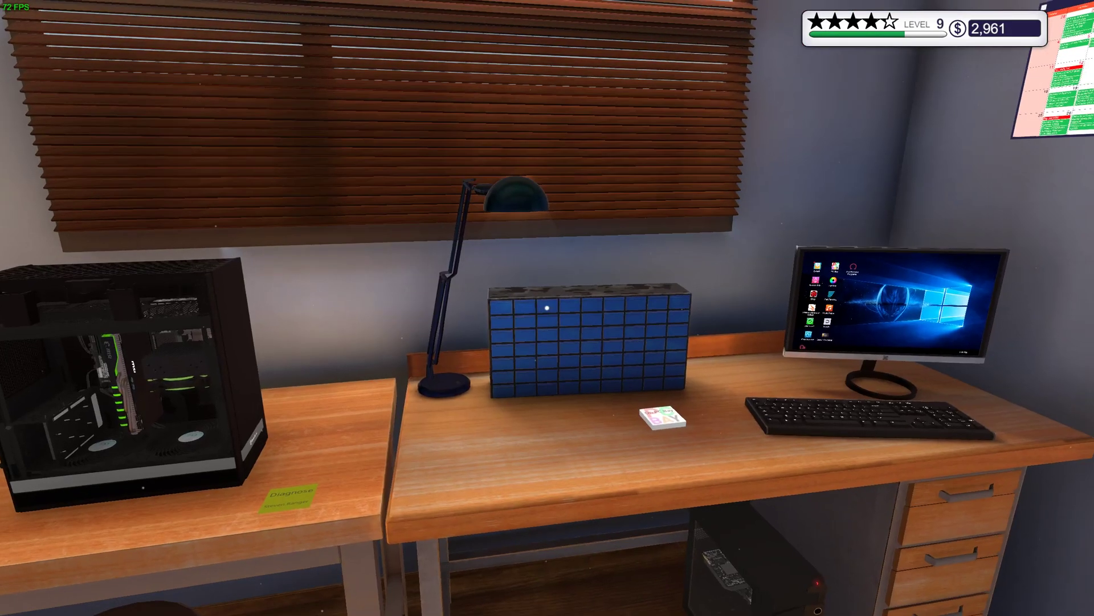
pyautogui.press('s')
pyautogui.press('d')
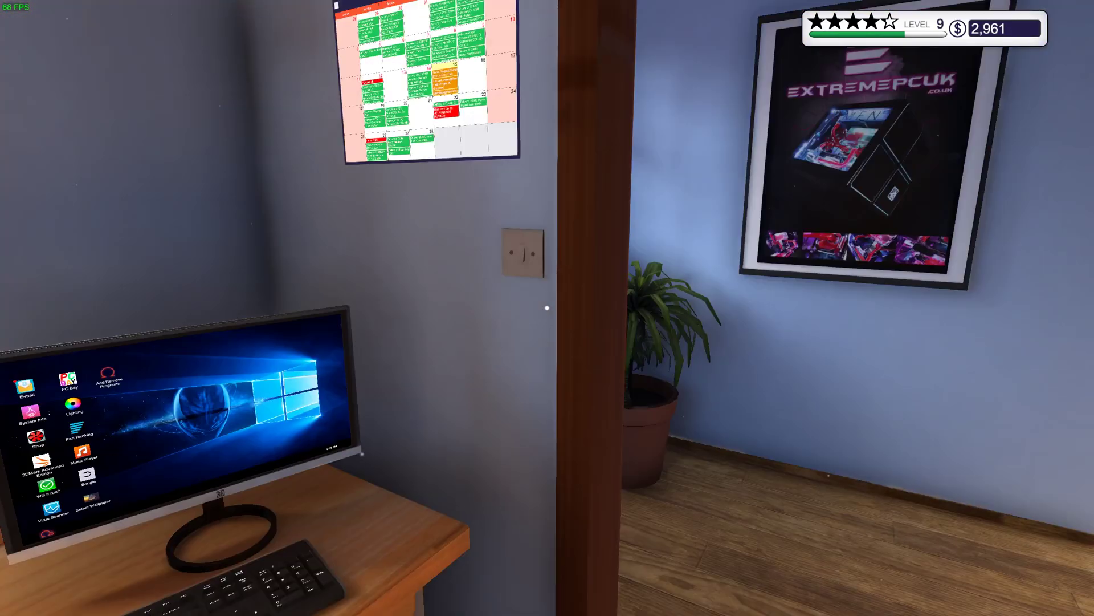
pyautogui.press('s')
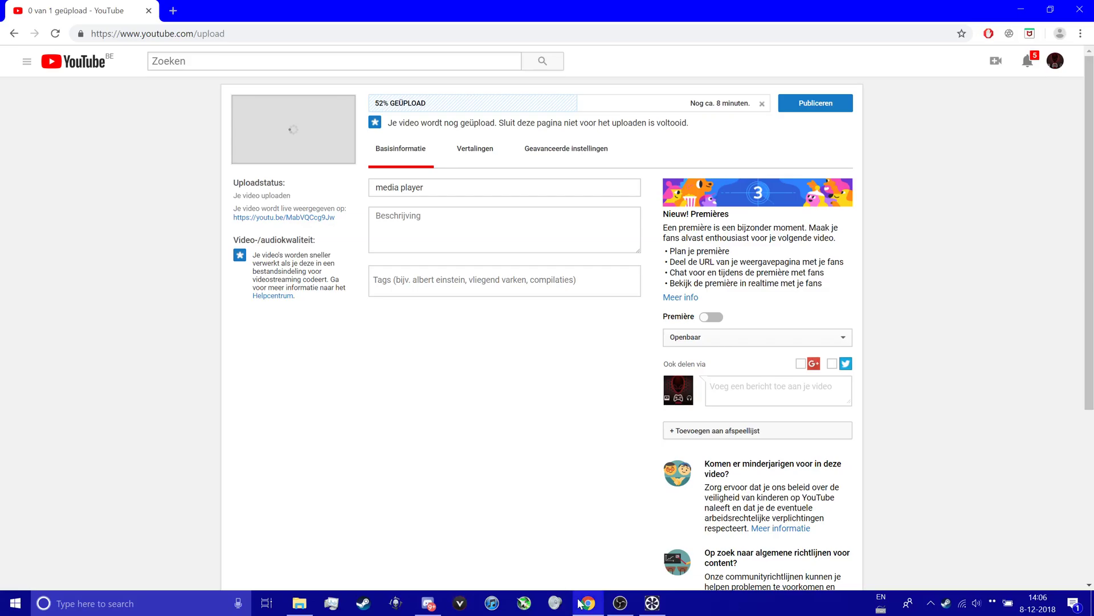
# Start Cheat Engine 6.8.1 and attach it to the running PC Building Simulator process.
pyautogui.press('super')
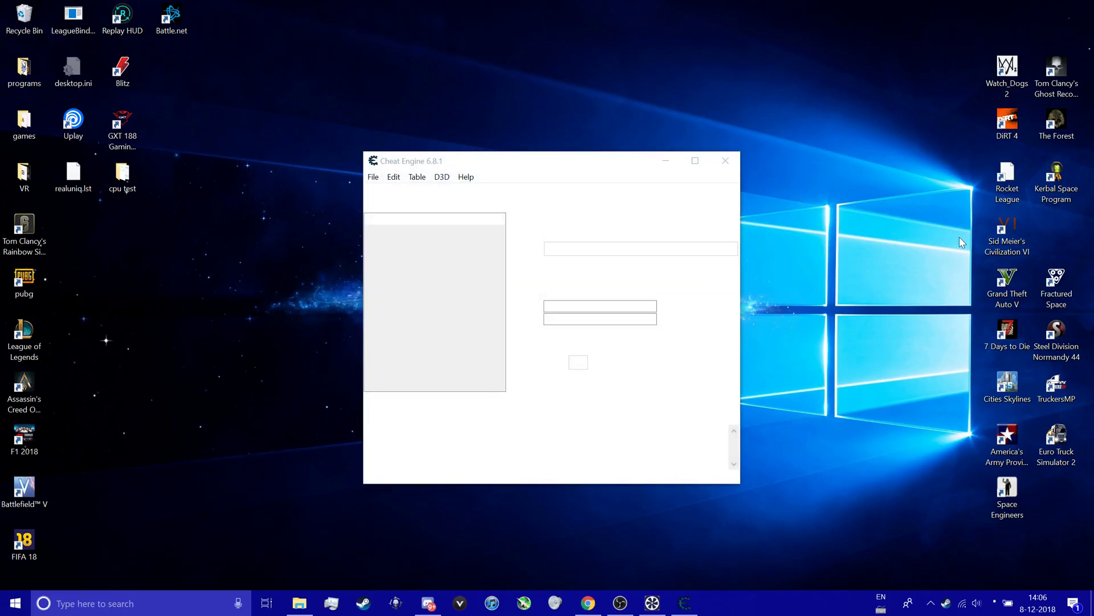
pyautogui.click(372, 192)
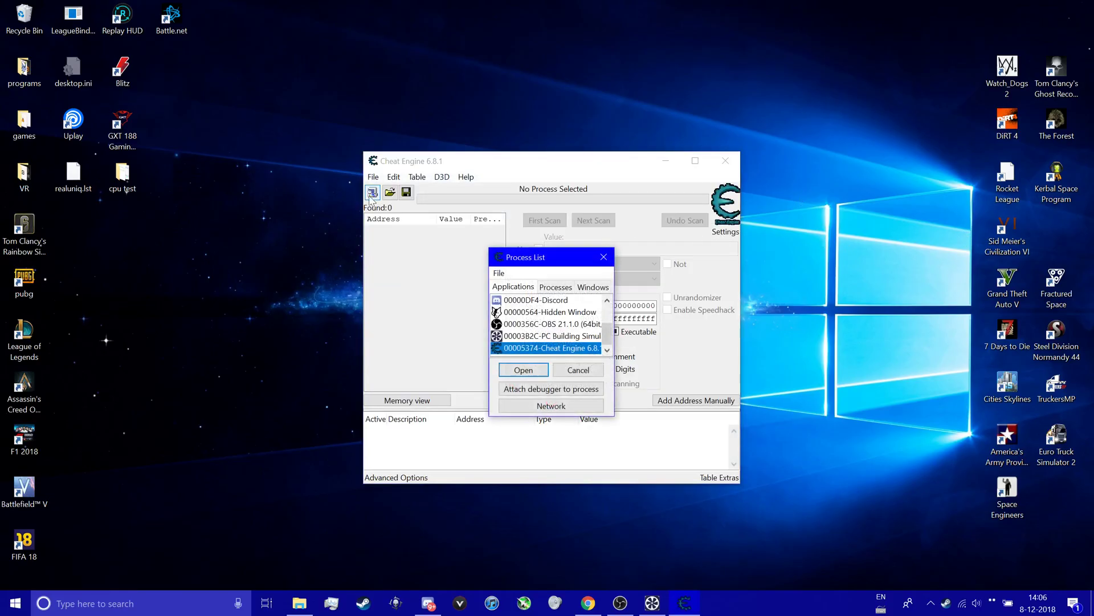
pyautogui.click(549, 337)
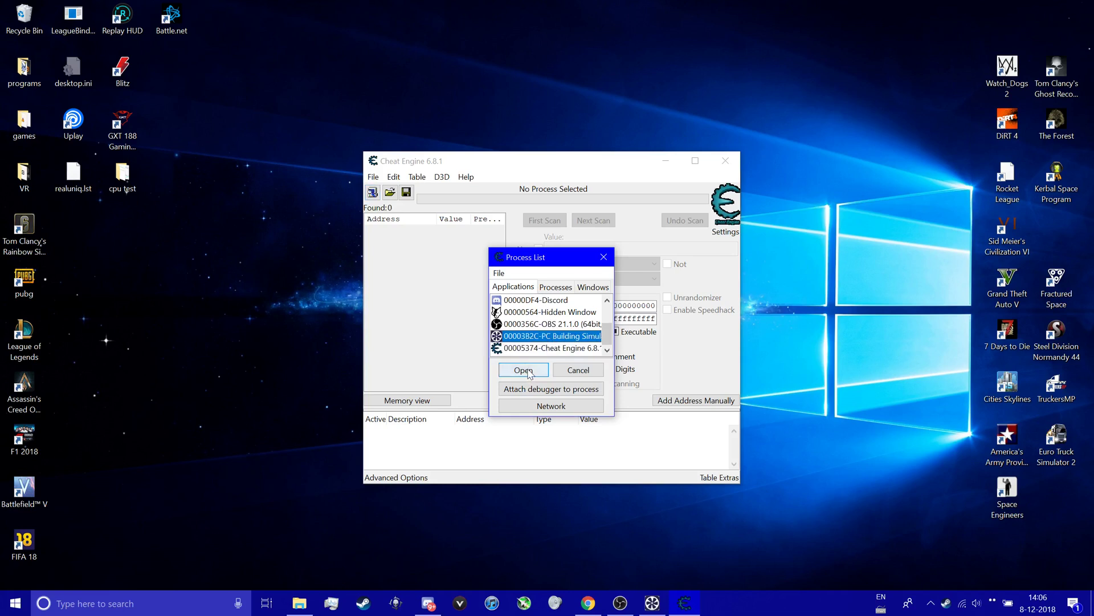
pyautogui.click(524, 370)
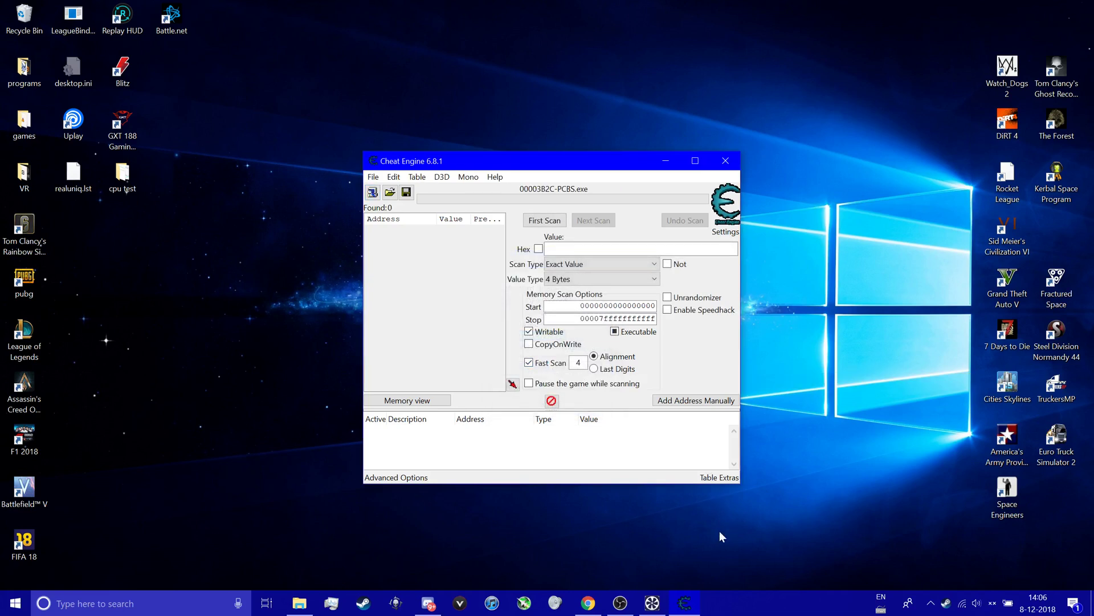
# Check the game's money balance and run a first exact-value, 4-byte scan for 2961 in Cheat Engine.
pyautogui.click(652, 603)
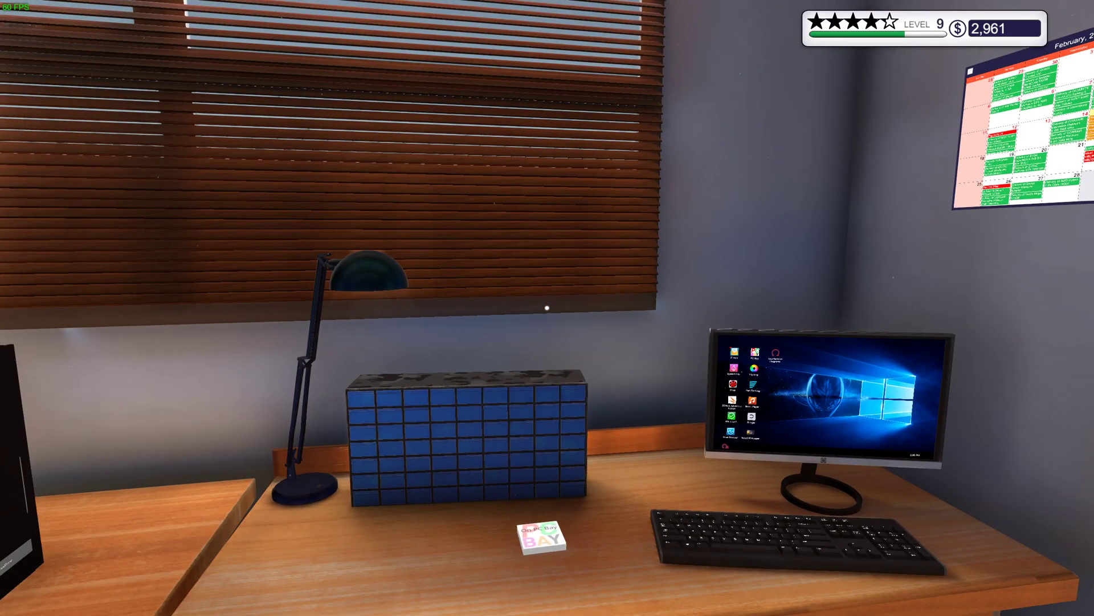
pyautogui.hotkey('alt', 'Tab')
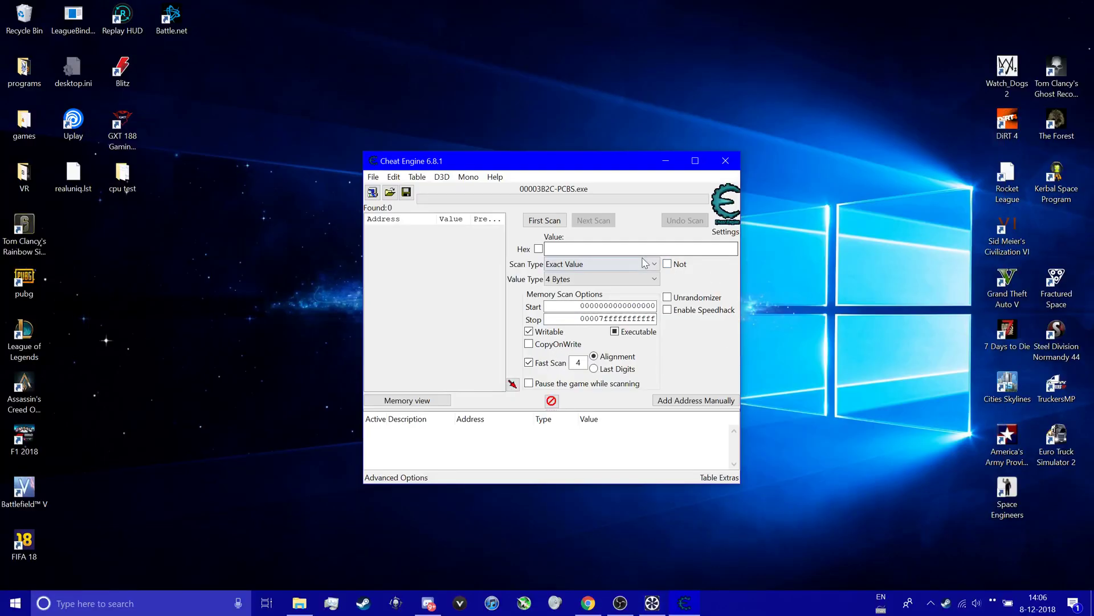
pyautogui.click(639, 254)
pyautogui.write('296')
pyautogui.hotkey('alt', 'Tab')
pyautogui.hotkey('alt', 'Tab')
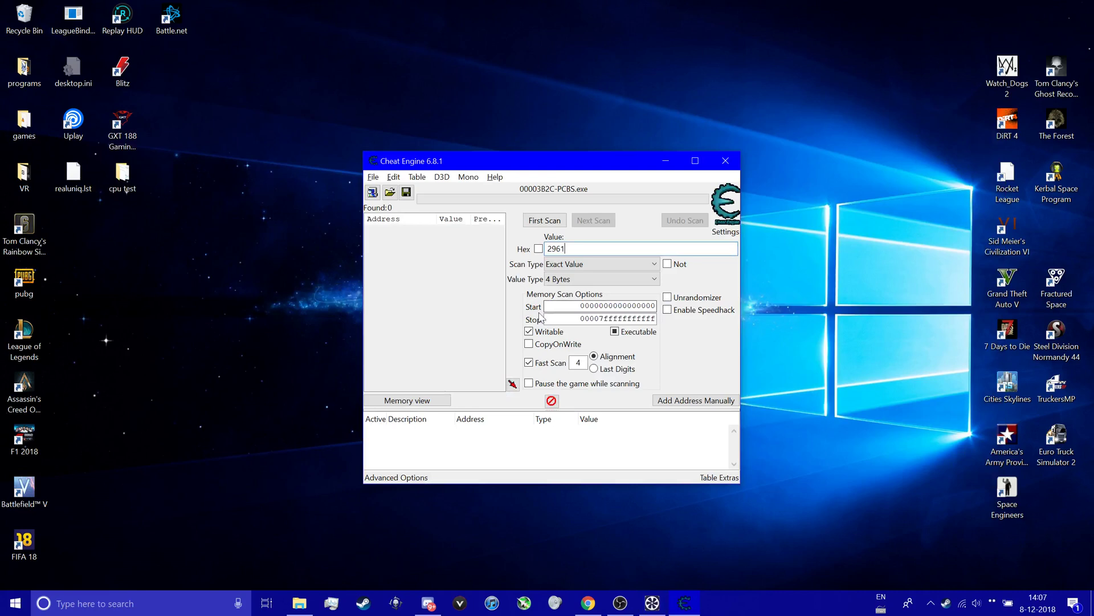
pyautogui.write('1')
pyautogui.click(544, 224)
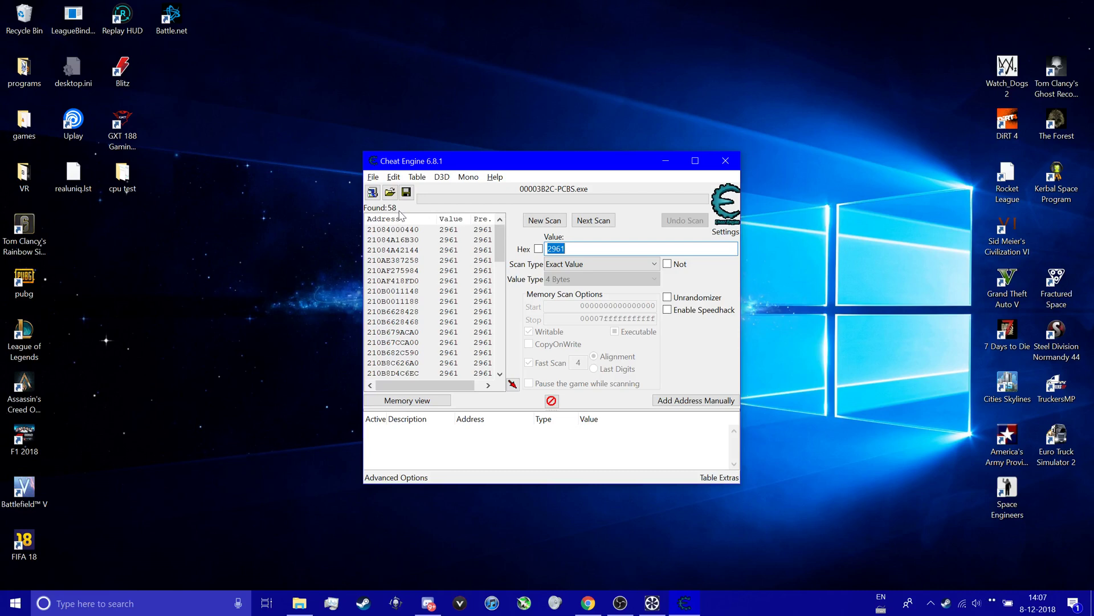
pyautogui.click(499, 330)
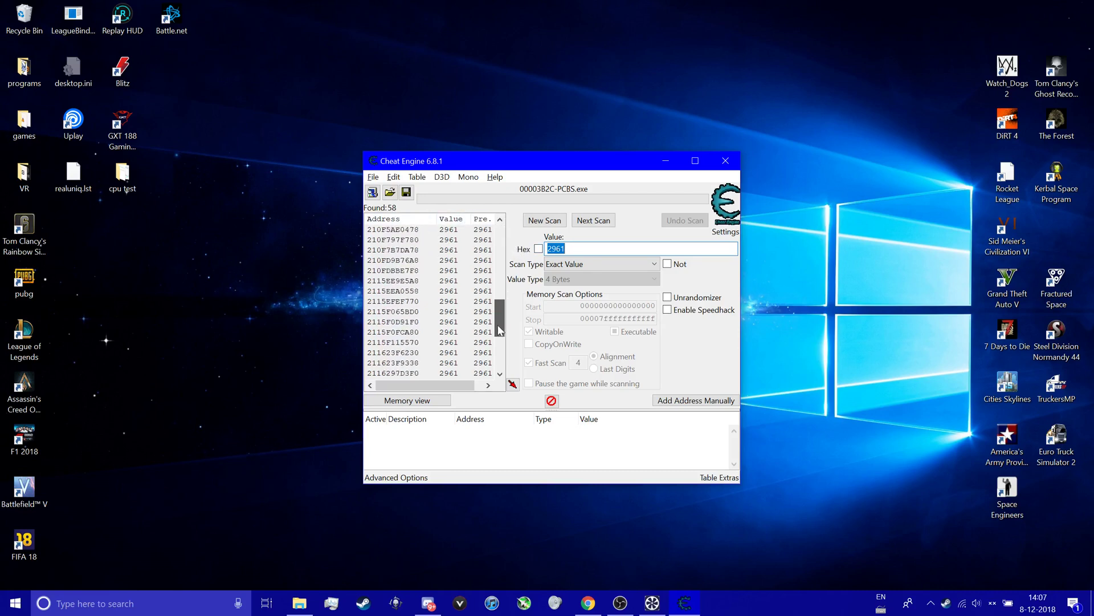
pyautogui.click(503, 228)
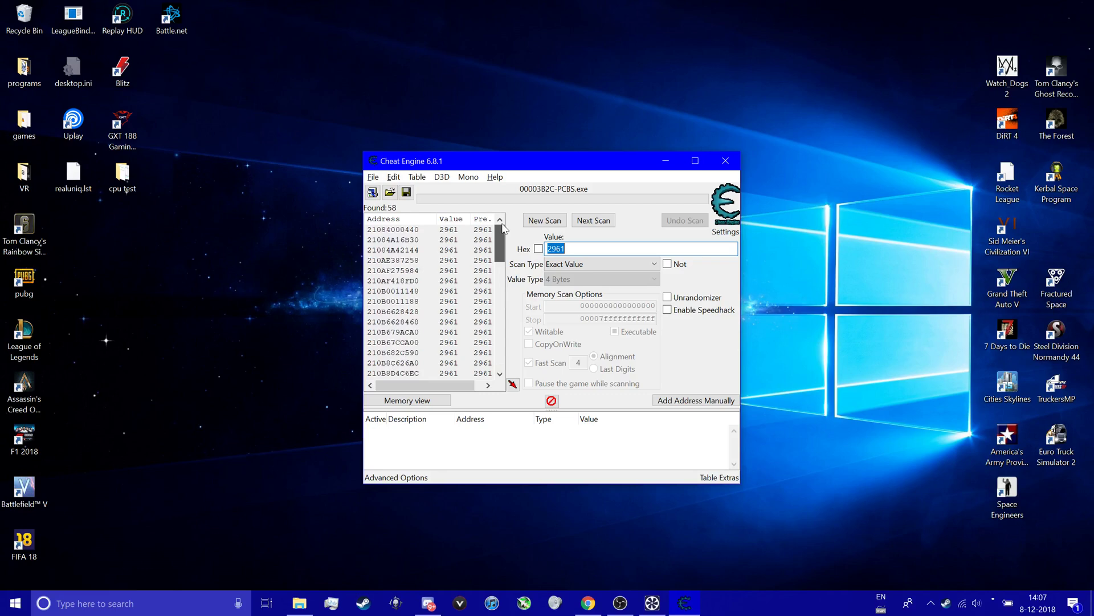
# Return to the game and buy the $13 DDR4 2666 MHz RAM on PC Bay using the in-game computer.
pyautogui.hotkey('alt', 'Tab')
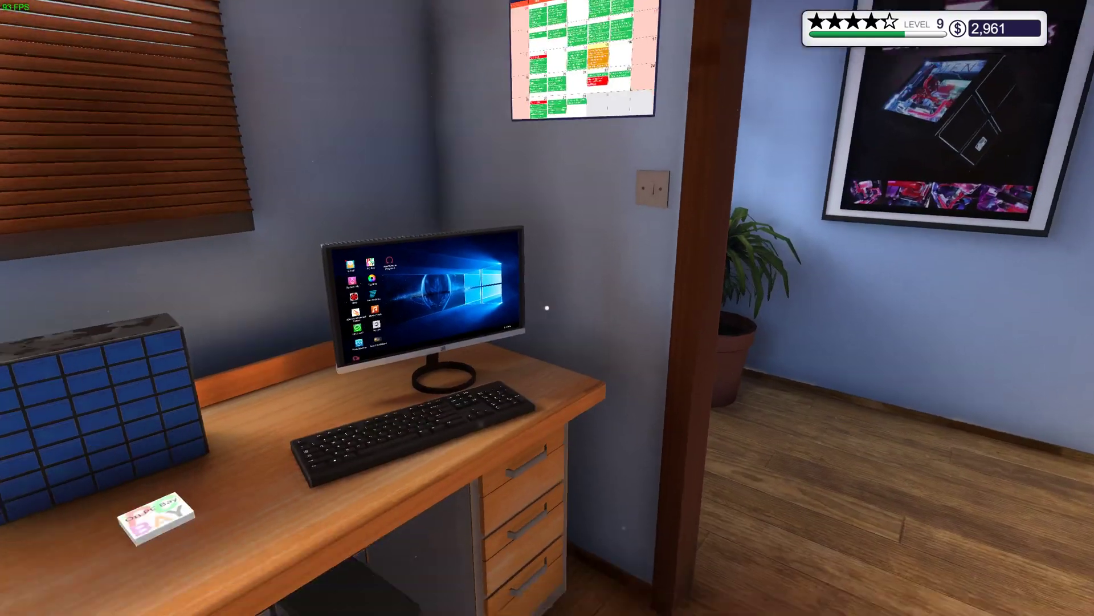
pyautogui.click(546, 308)
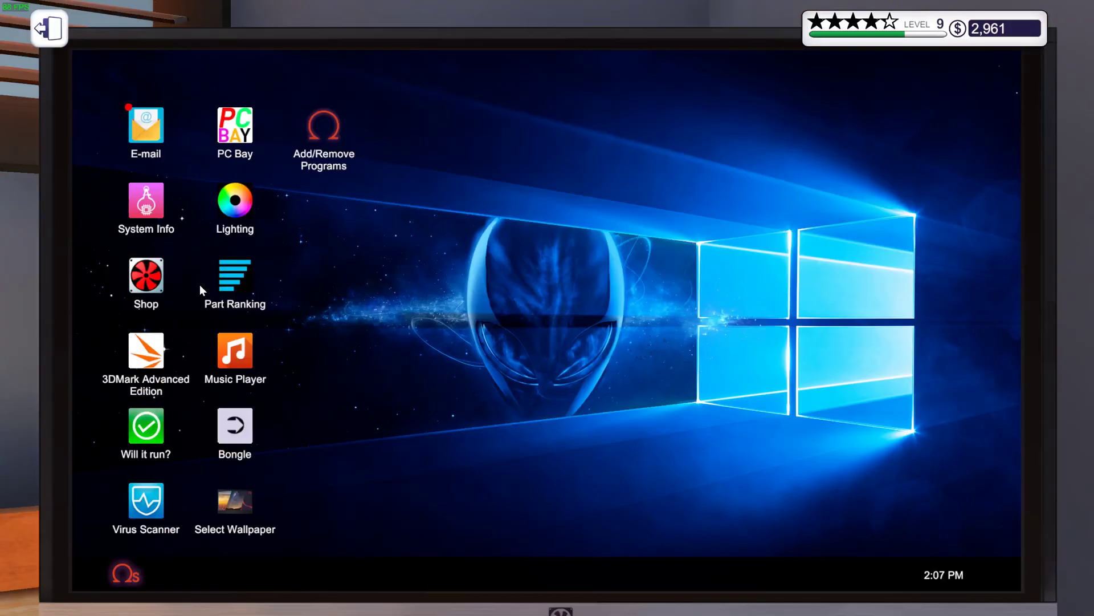
pyautogui.click(250, 131)
pyautogui.scroll(-1, 854, 381)
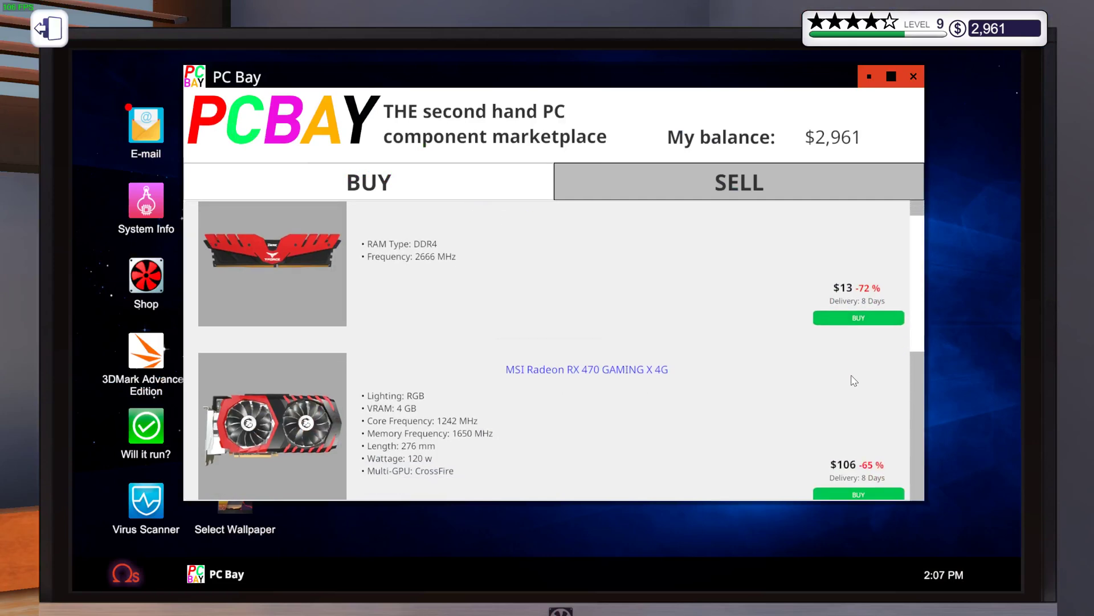
pyautogui.click(860, 318)
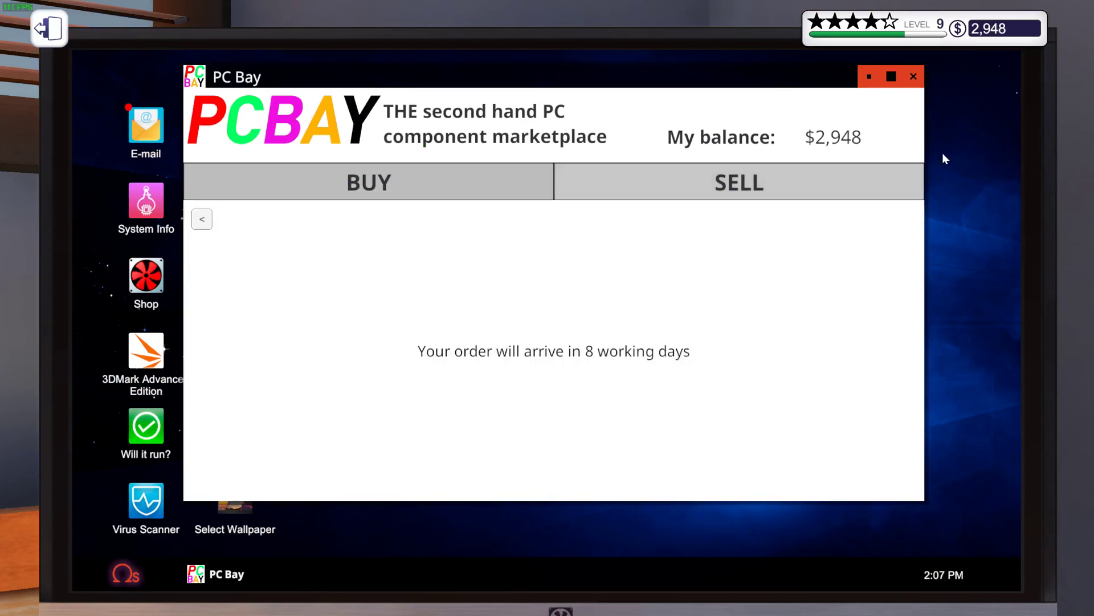
# Switch back to Cheat Engine and narrow the results with a next scan for the new balance, 2948.
pyautogui.hotkey('alt', 'Tab')
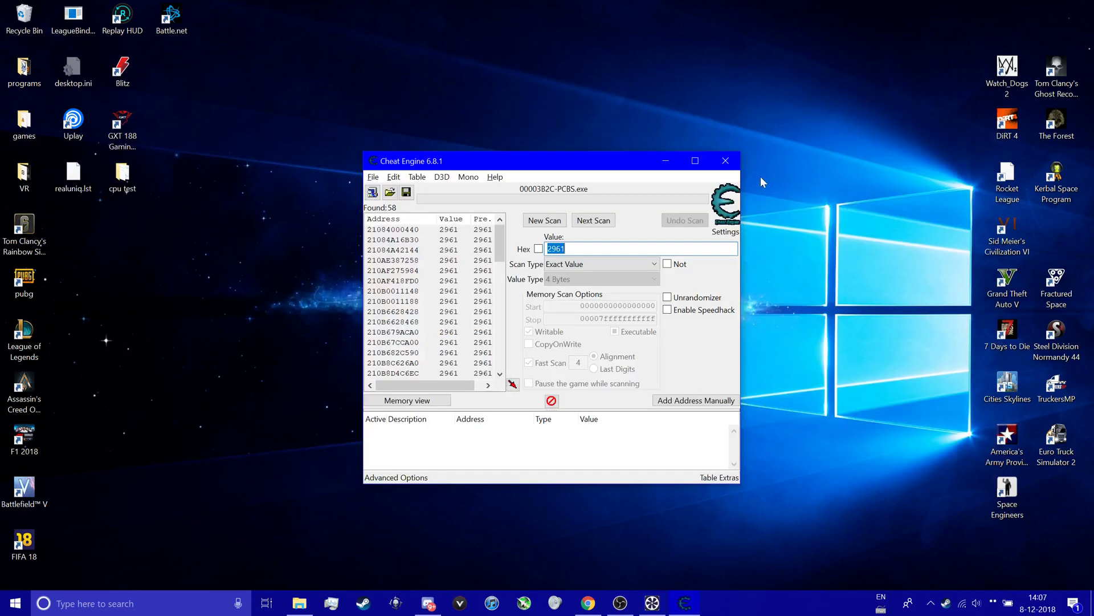
pyautogui.write('2948')
pyautogui.click(593, 221)
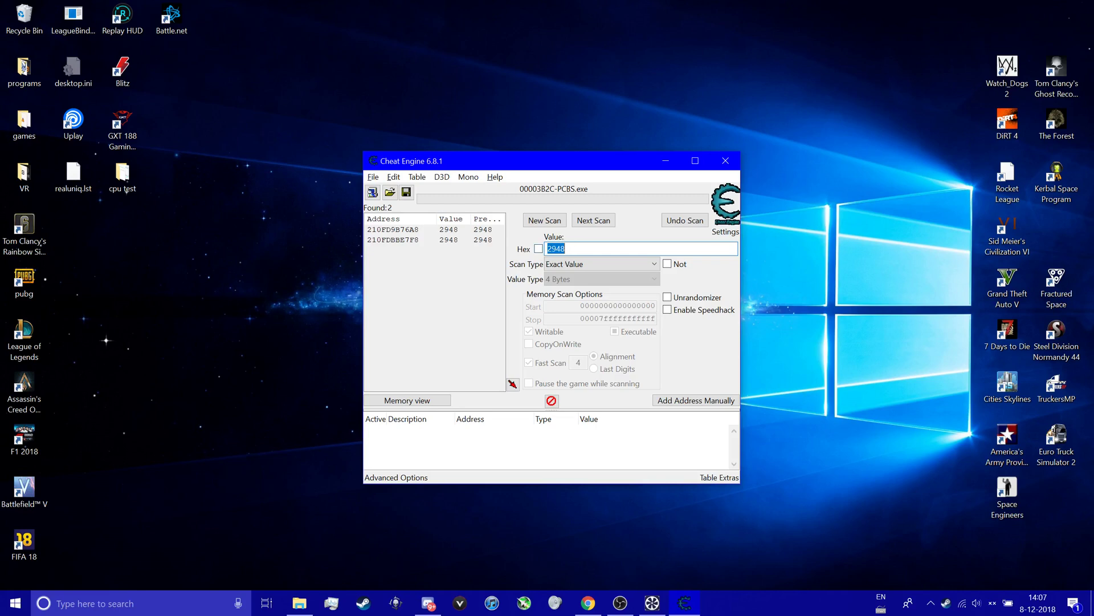
# Add both found addresses to the cheat table's address list.
pyautogui.click(487, 232)
pyautogui.doubleClick(487, 231)
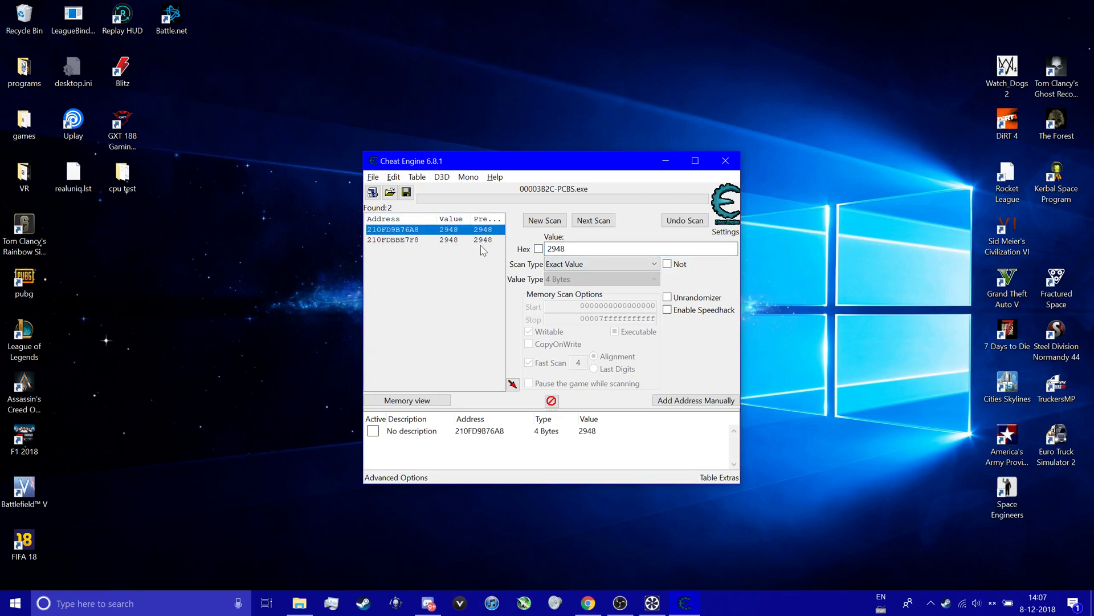
pyautogui.doubleClick(481, 240)
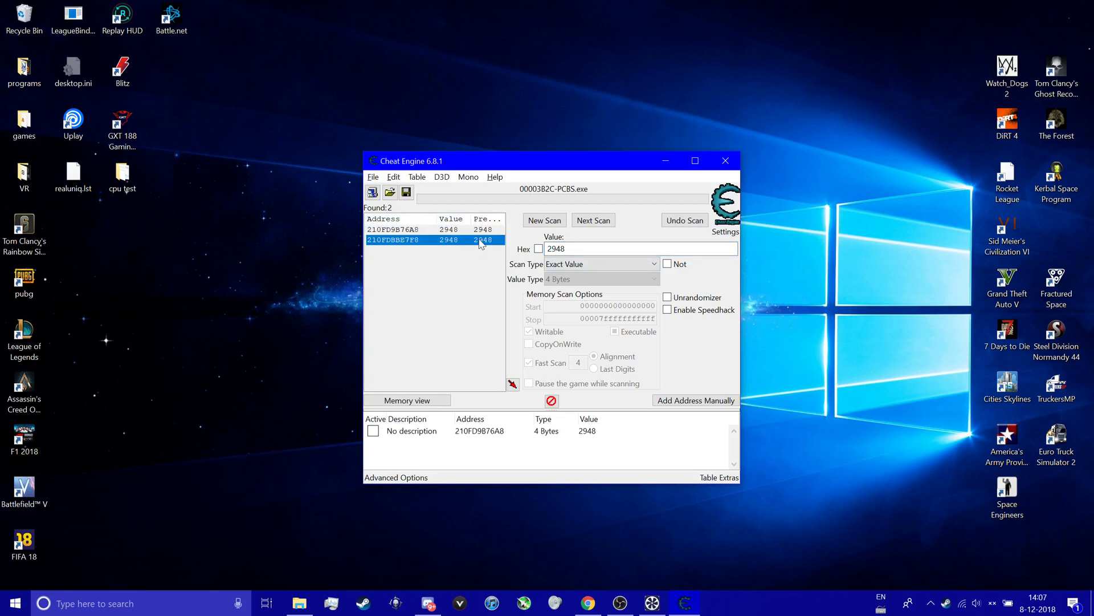
# Set the value of the first address in the cheat table to 10000.
pyautogui.doubleClick(590, 432)
pyautogui.write('10000')
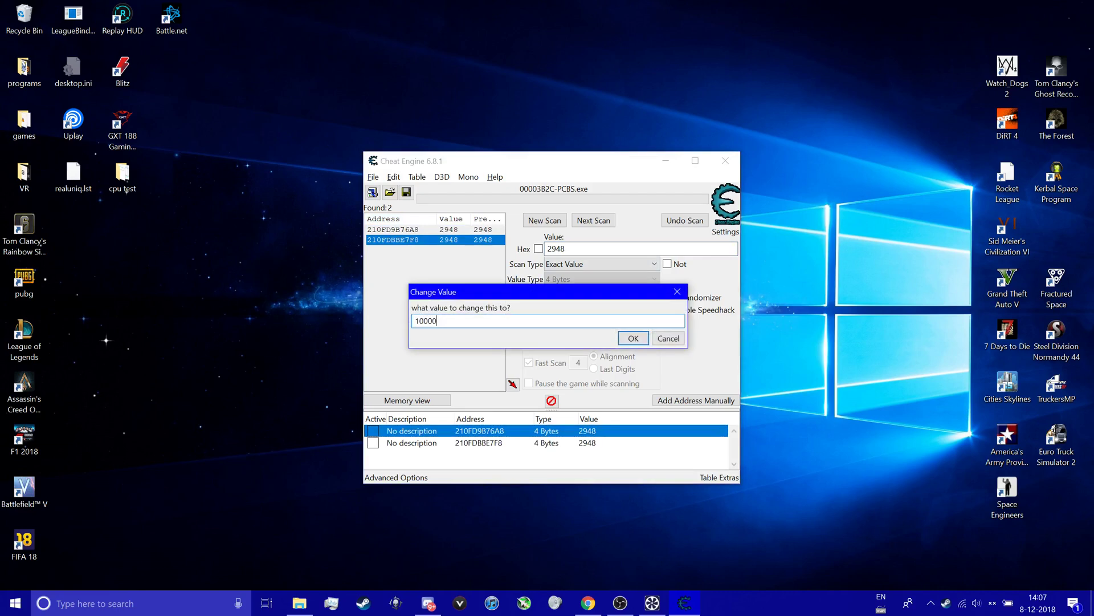
pyautogui.press('Return')
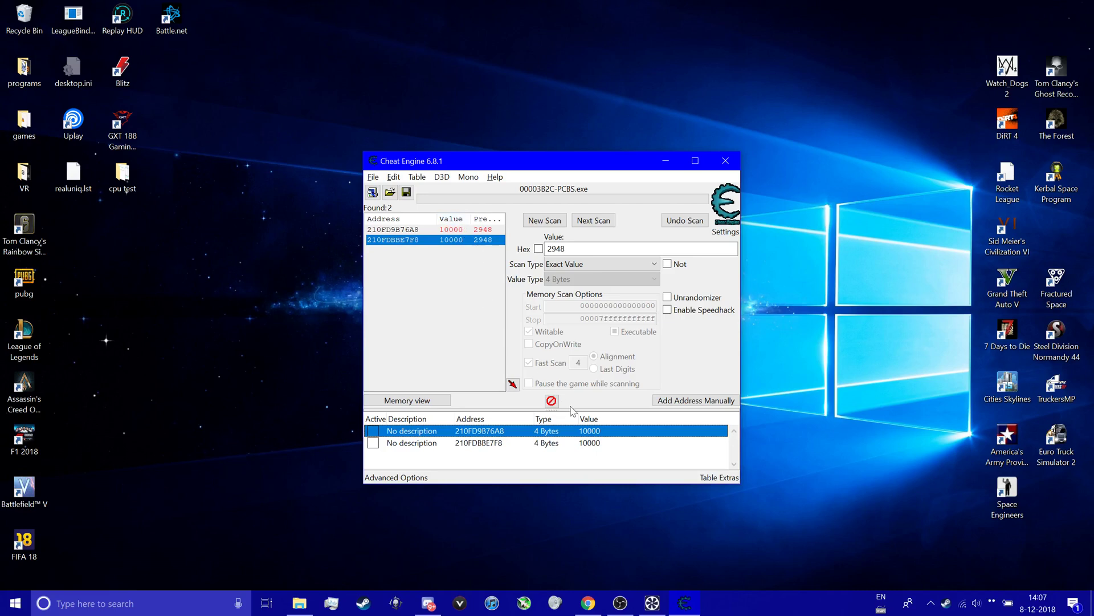
pyautogui.click(448, 340)
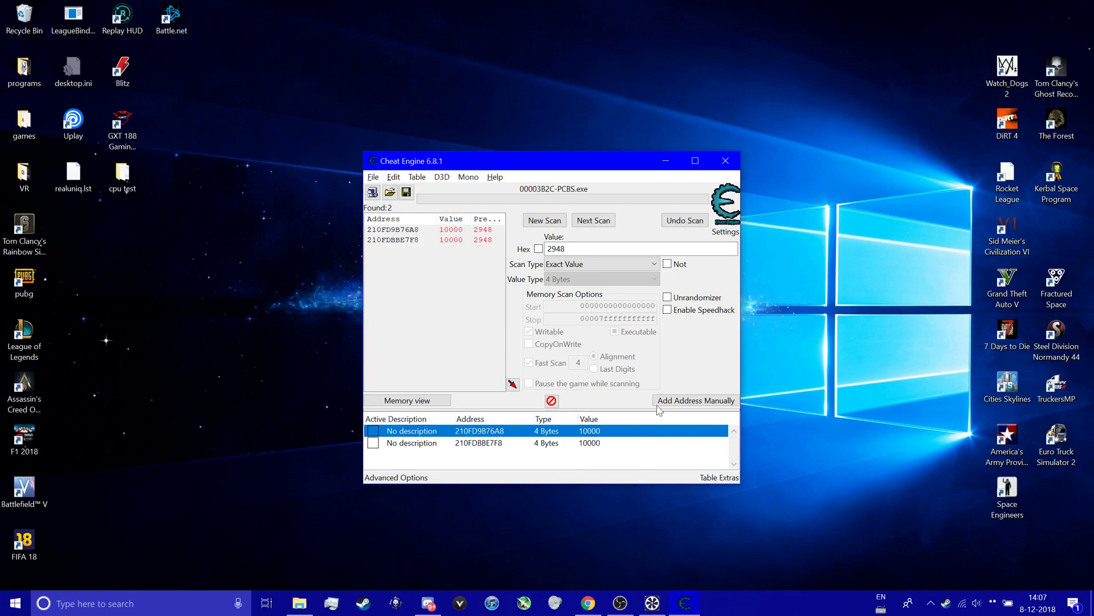
# Return to PC Building Simulator and pay the $5,000 requested in the "Back in business" e-mail.
pyautogui.click(652, 602)
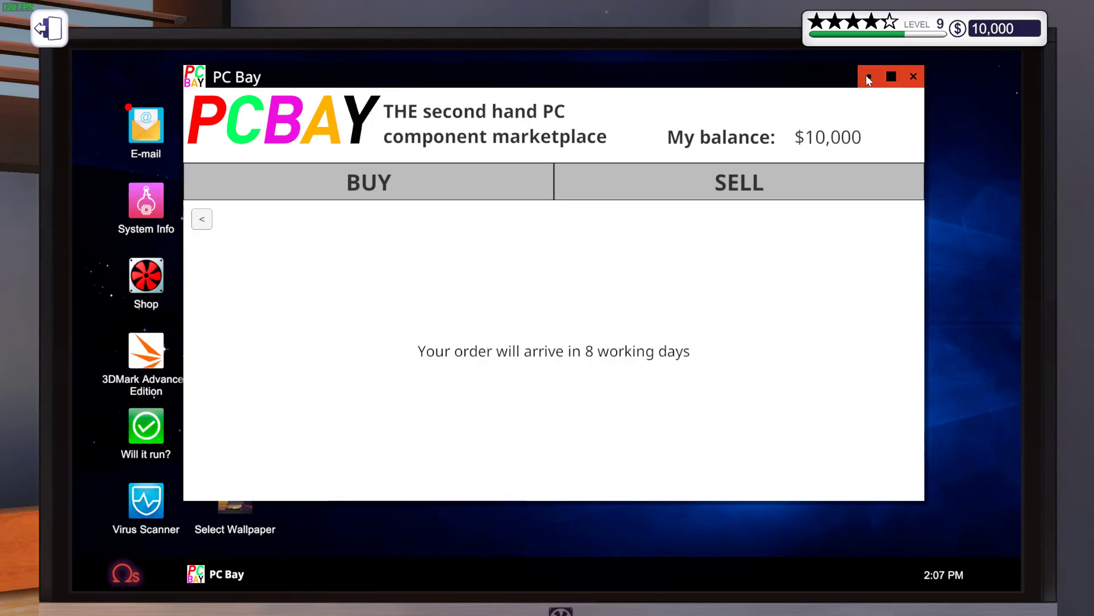
pyautogui.click(867, 77)
pyautogui.doubleClick(151, 130)
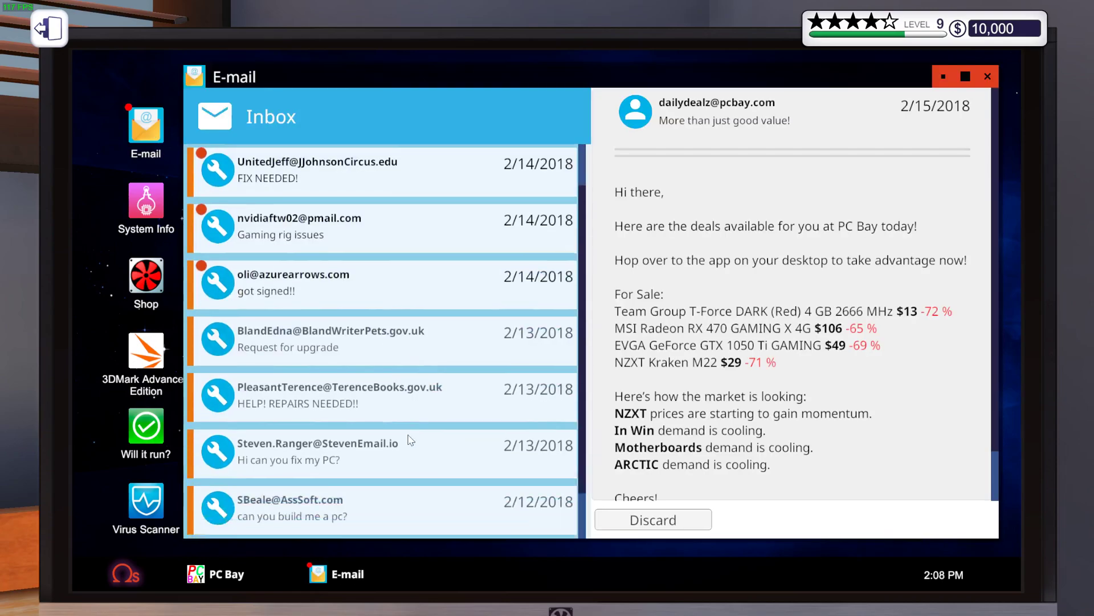
pyautogui.scroll(-3, 342, 485)
pyautogui.click(306, 528)
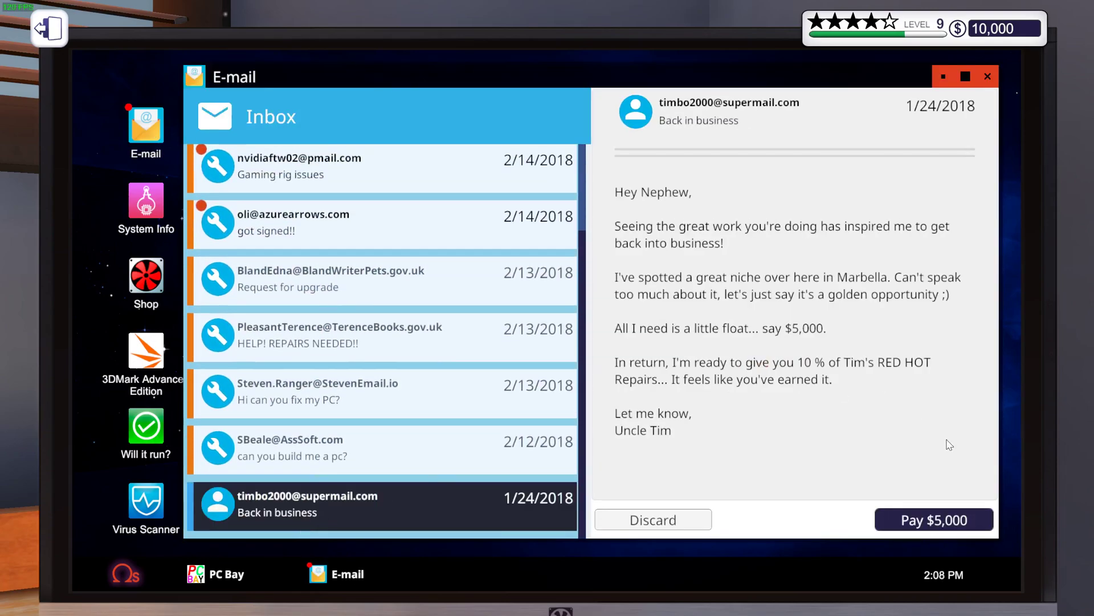
pyautogui.click(939, 521)
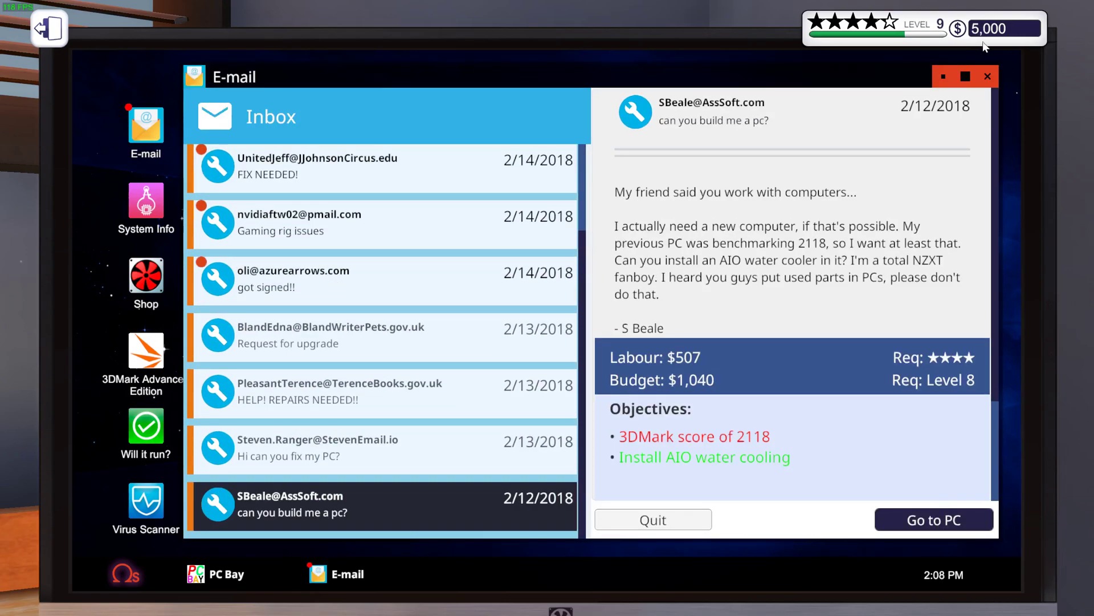
# Read the Business Transfer Statement e-mail from MegaCorp Banking, look through the neighbouring messages, and close the in-game e-mail program.
pyautogui.click(387, 191)
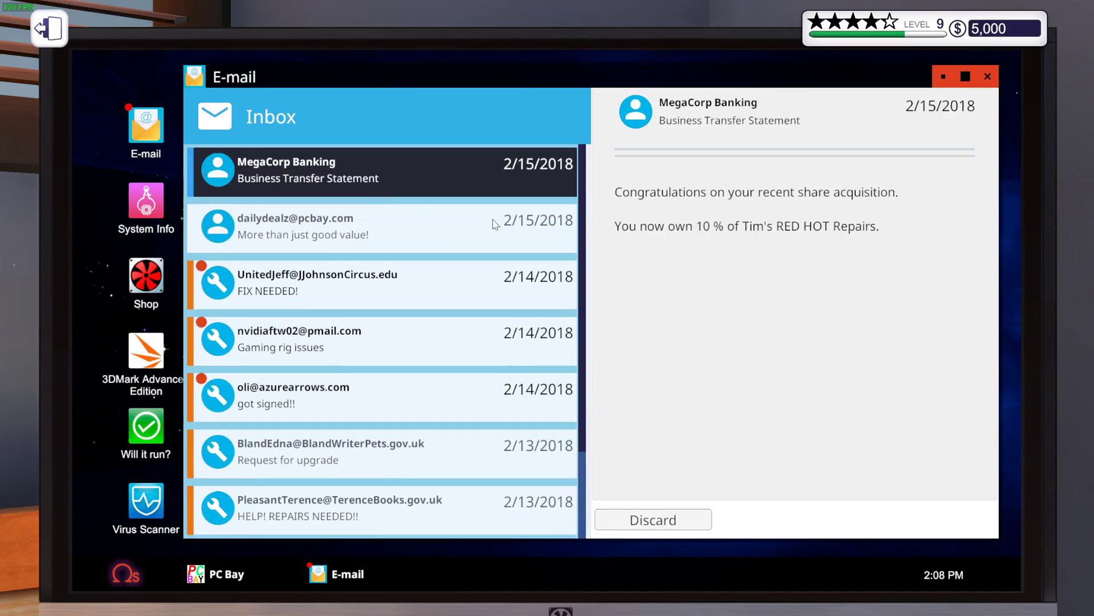
pyautogui.click(439, 244)
pyautogui.click(432, 300)
pyautogui.click(395, 238)
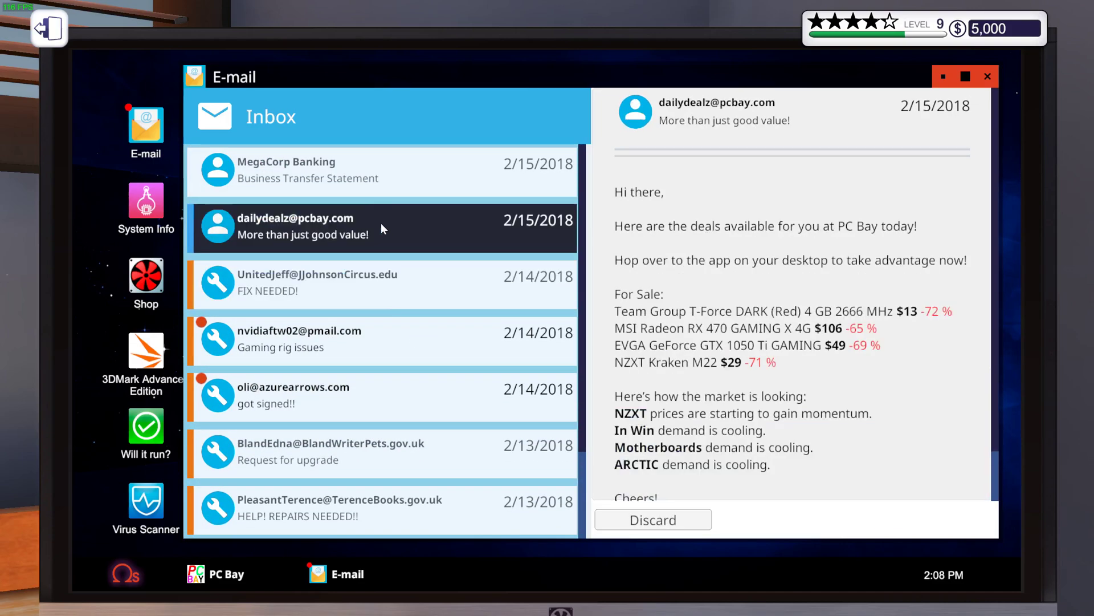
pyautogui.click(366, 193)
pyautogui.click(985, 77)
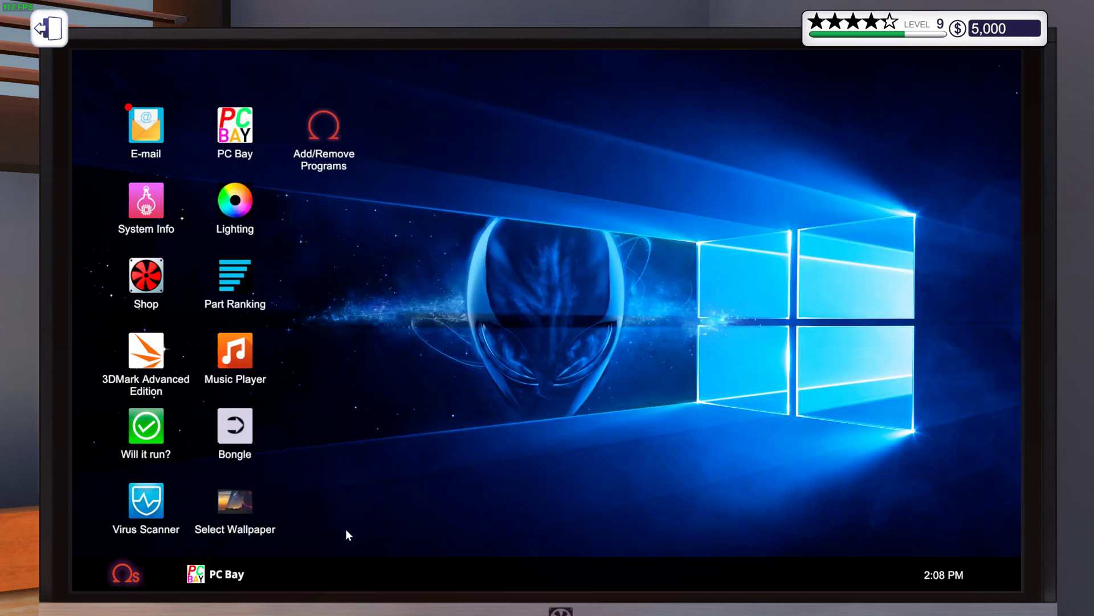
# Leave the in-game computer and quit PC Building Simulator.
pyautogui.press('Escape')
pyautogui.press('Escape')
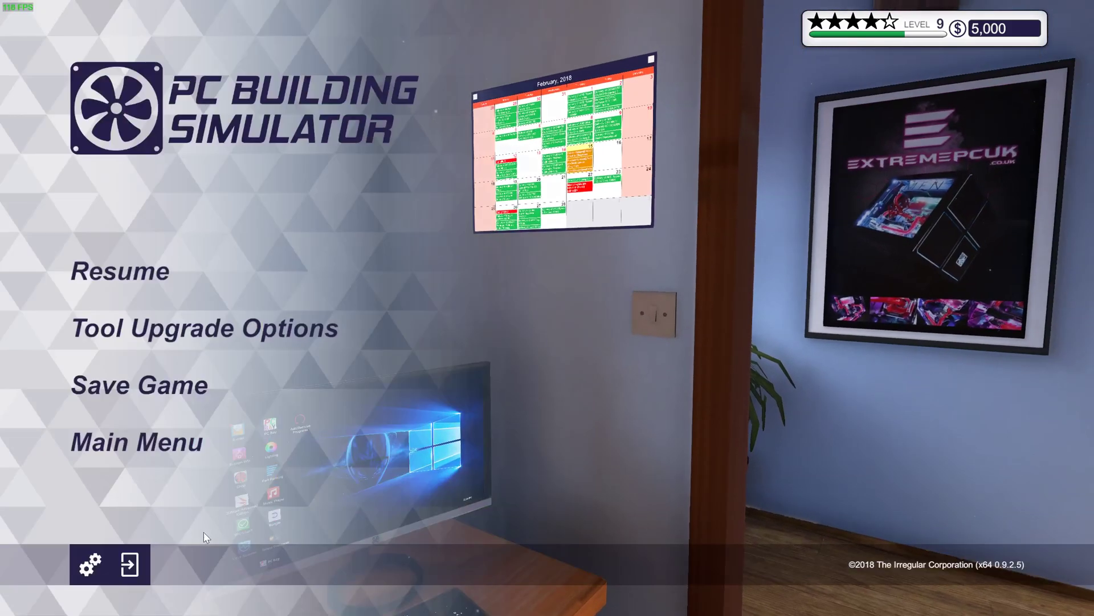
pyautogui.click(119, 566)
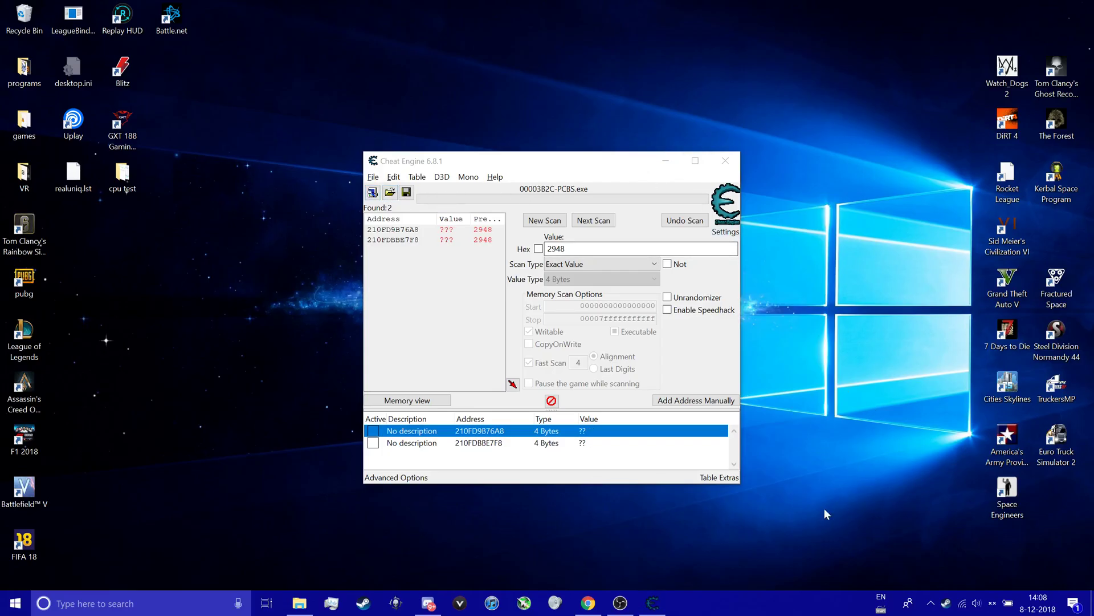
# Move the PC Building Simulator shortcut above Fractured Space on the desktop and launch Factorio.
pyautogui.press('super+d')
pyautogui.moveTo(614, 280); pyautogui.dragTo(1055, 228)
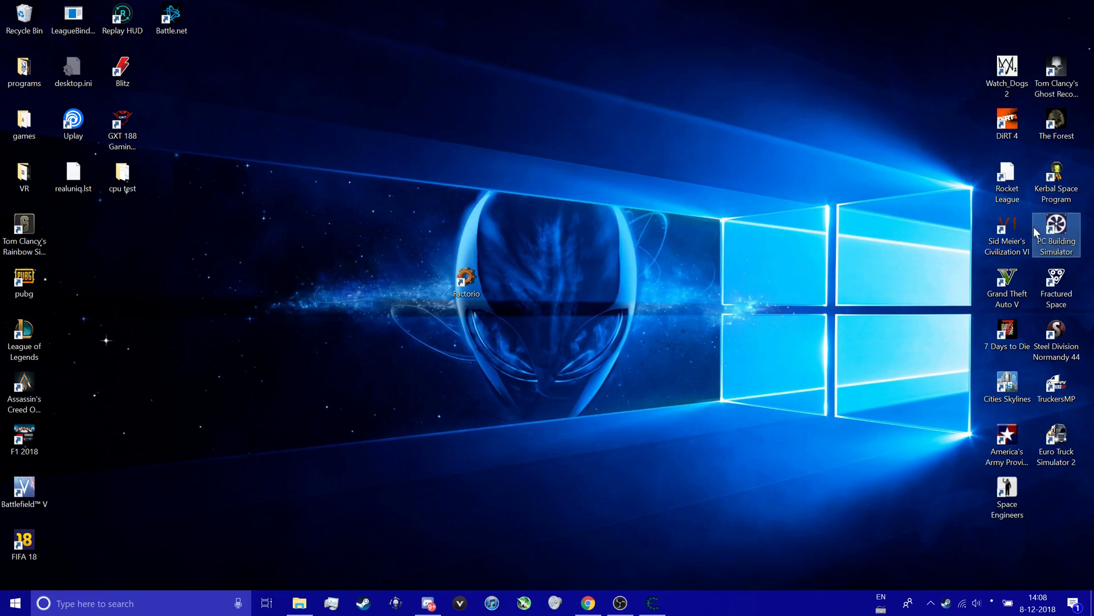
pyautogui.doubleClick(466, 279)
# Switch to Cheat Engine and delete both old address records from the cheat table.
pyautogui.hotkey('alt', 'Tab')
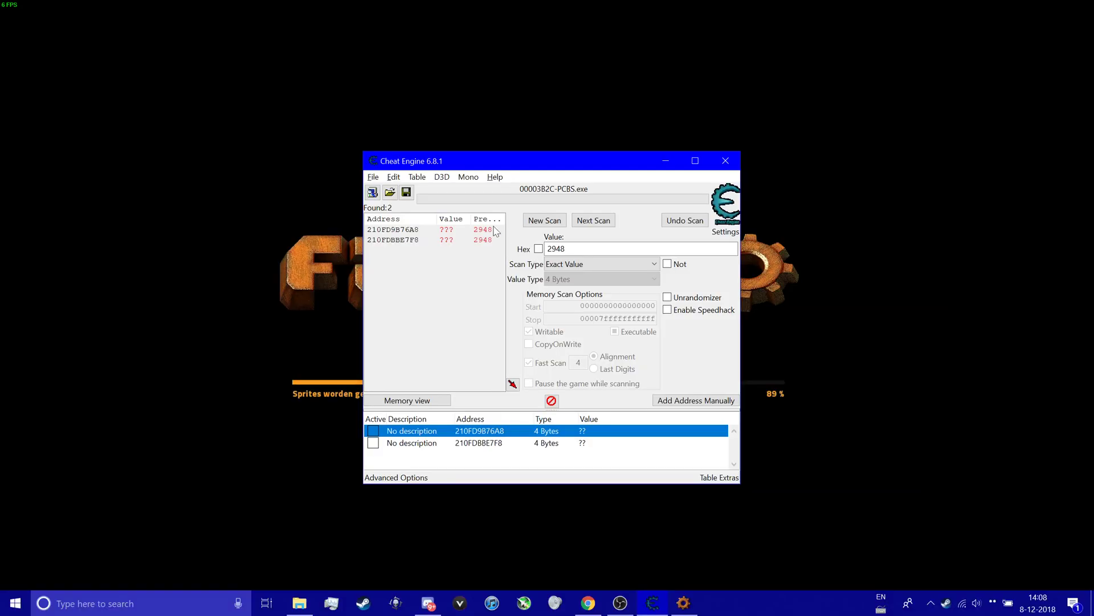
pyautogui.rightClick(582, 432)
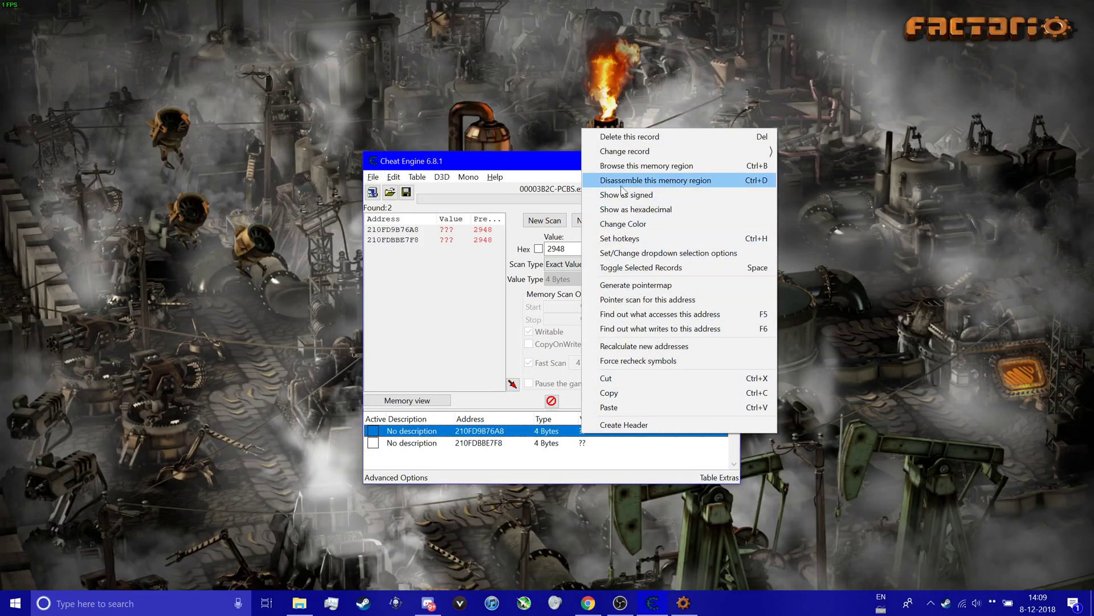
pyautogui.click(626, 141)
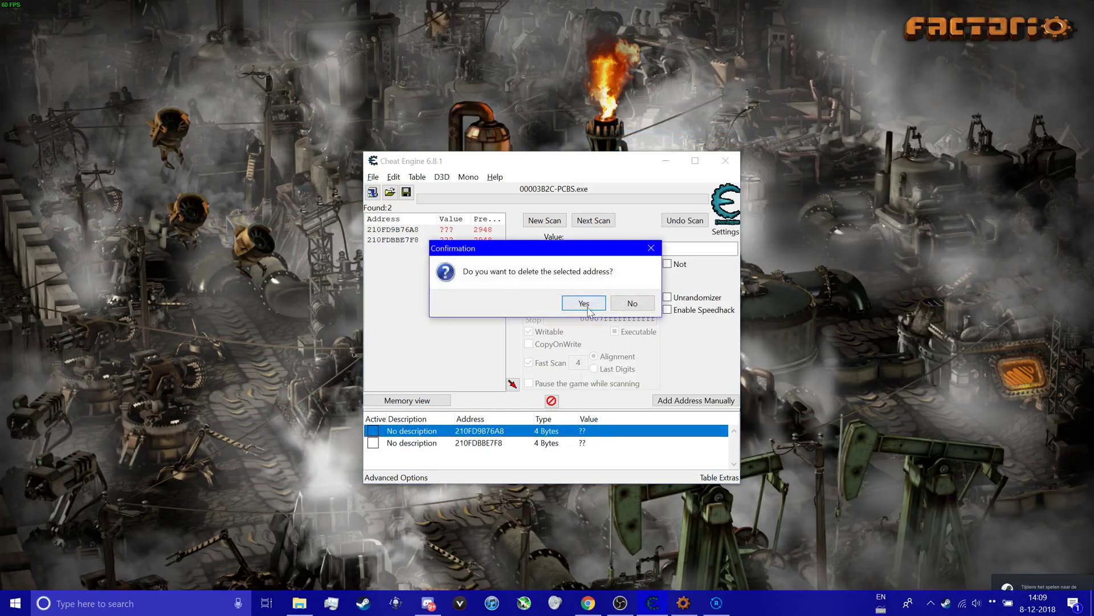
pyautogui.click(590, 301)
pyautogui.rightClick(587, 432)
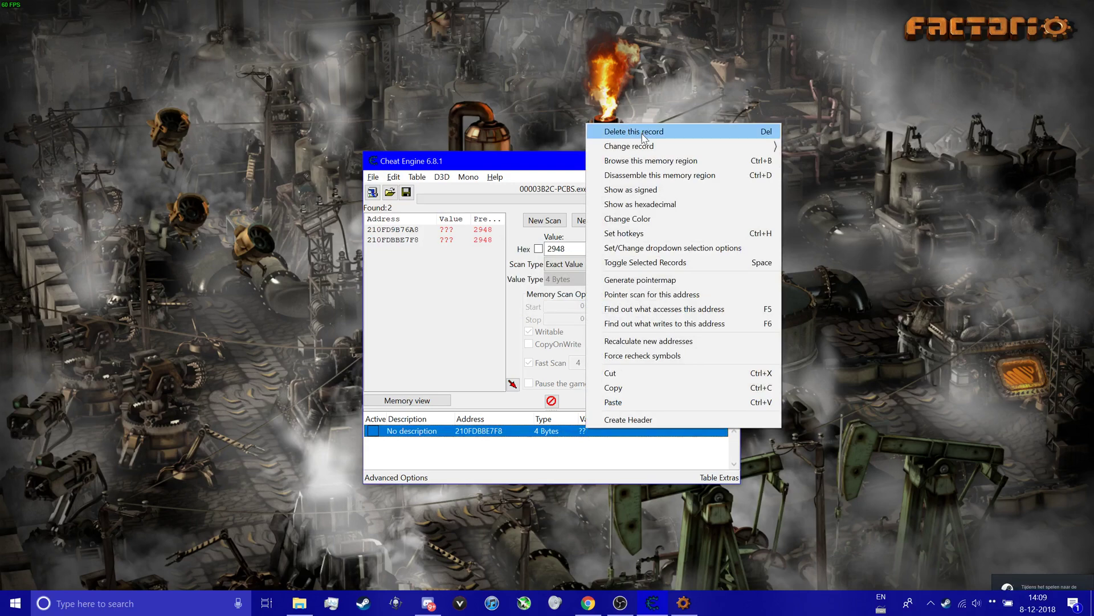
pyautogui.click(627, 130)
pyautogui.click(579, 303)
pyautogui.click(399, 229)
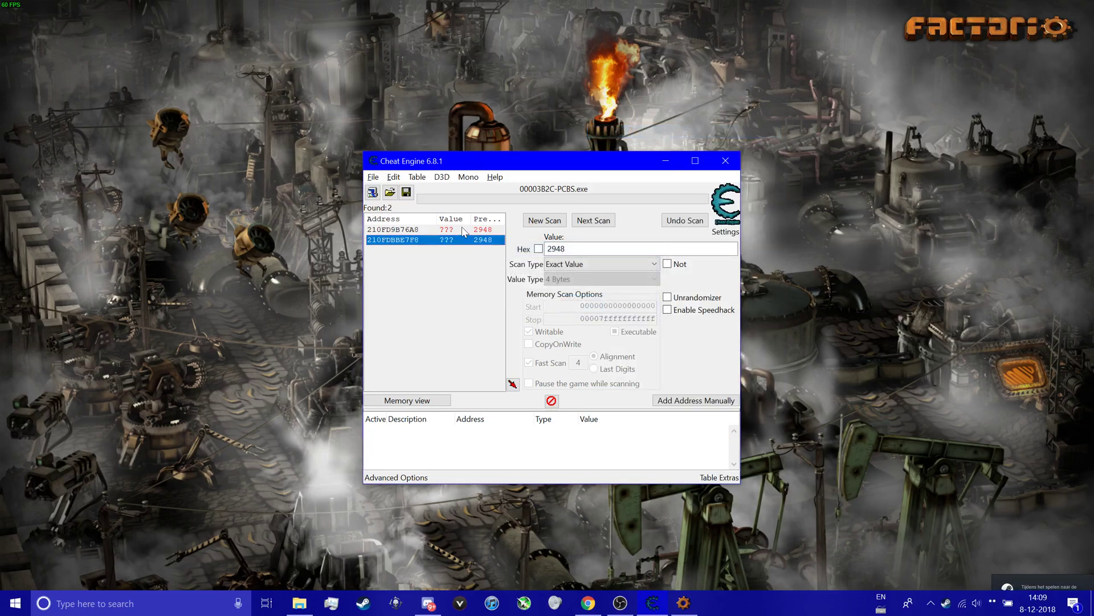
pyautogui.keyDown('shift'); pyautogui.click(433, 240); pyautogui.keyUp('shift')
pyautogui.rightClick(462, 231)
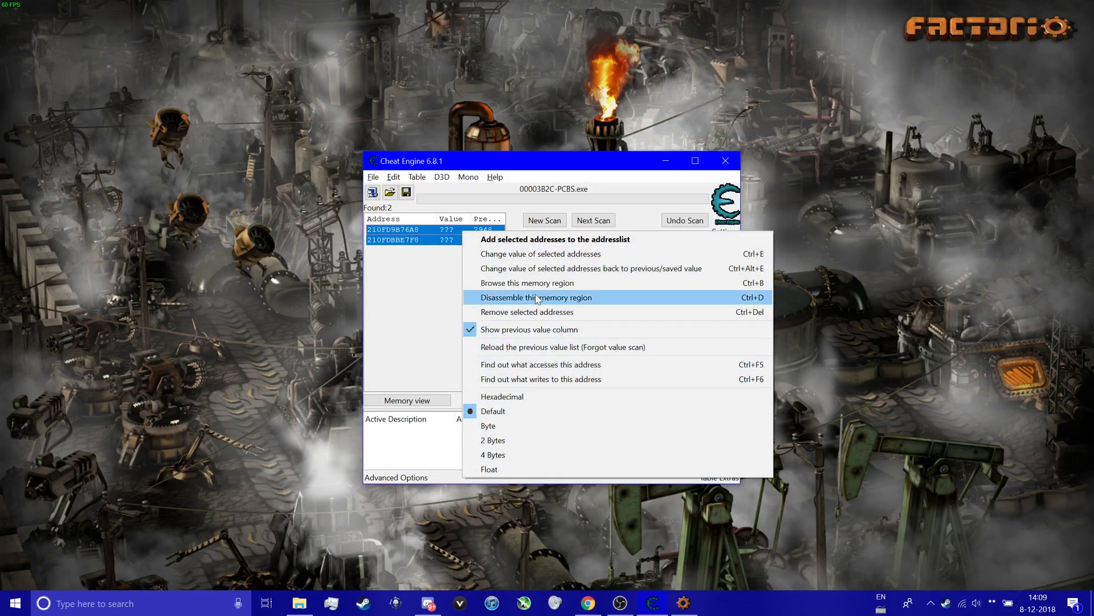
pyautogui.click(924, 281)
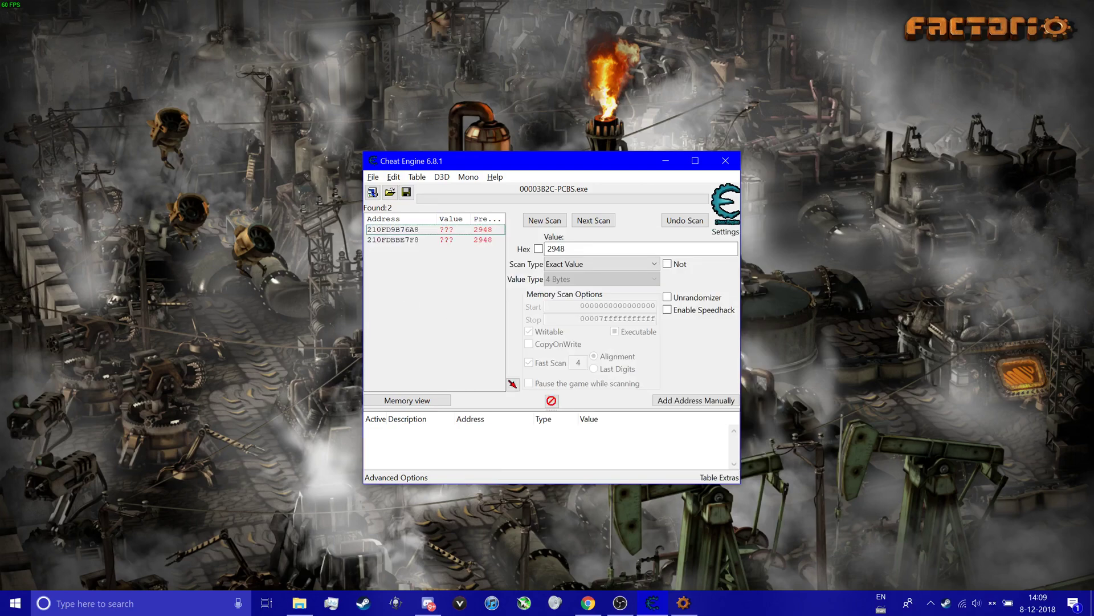
# Switch to Factorio and generate a new game with the Standaard map preset.
pyautogui.click(924, 281)
pyautogui.click(624, 371)
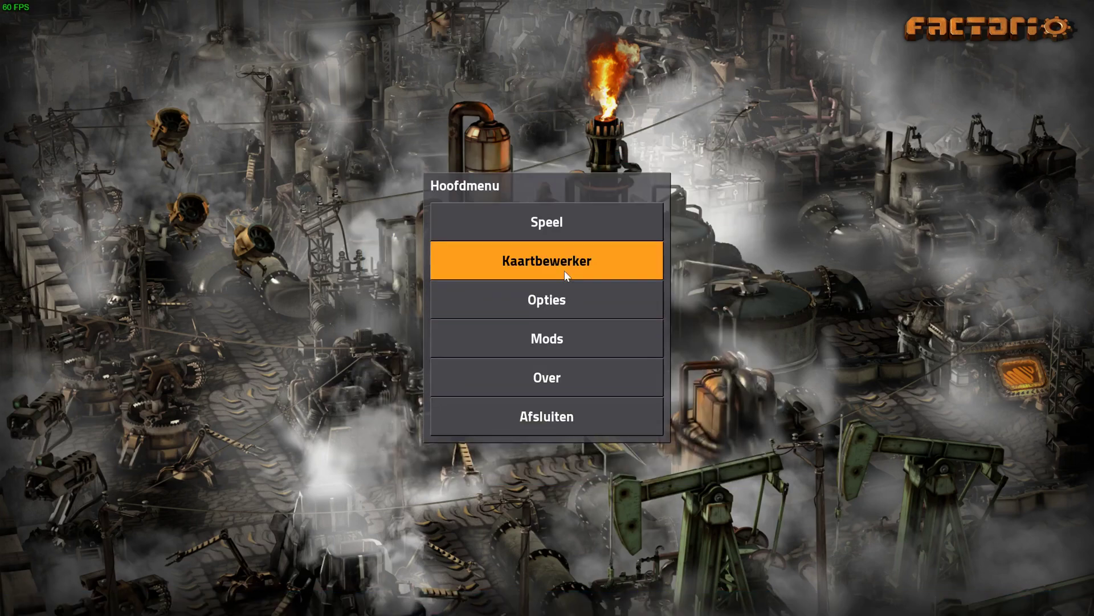
pyautogui.click(561, 219)
pyautogui.click(549, 244)
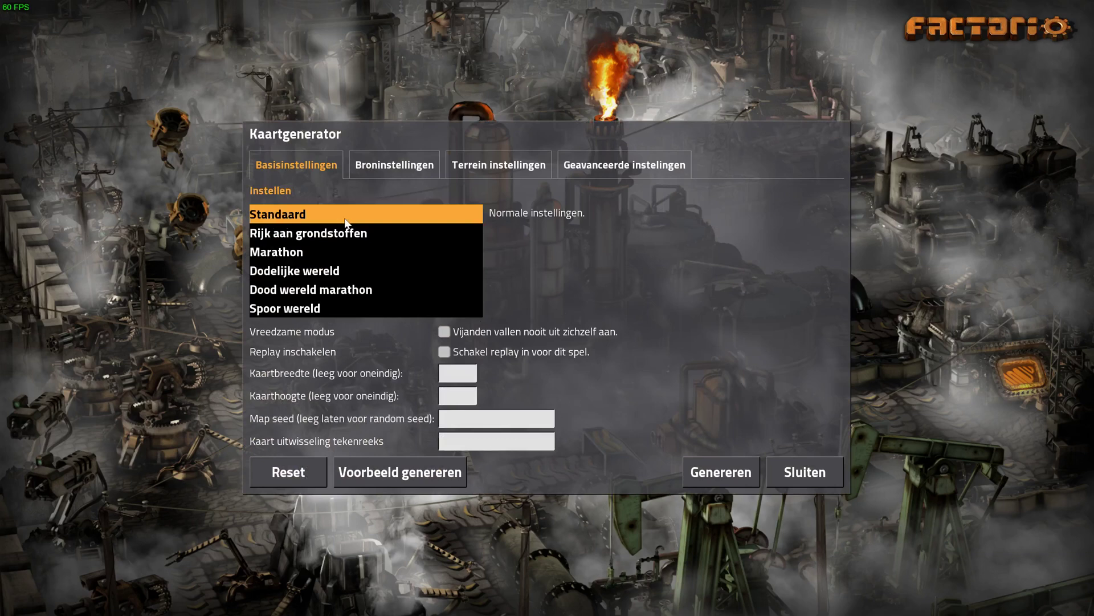
pyautogui.click(727, 473)
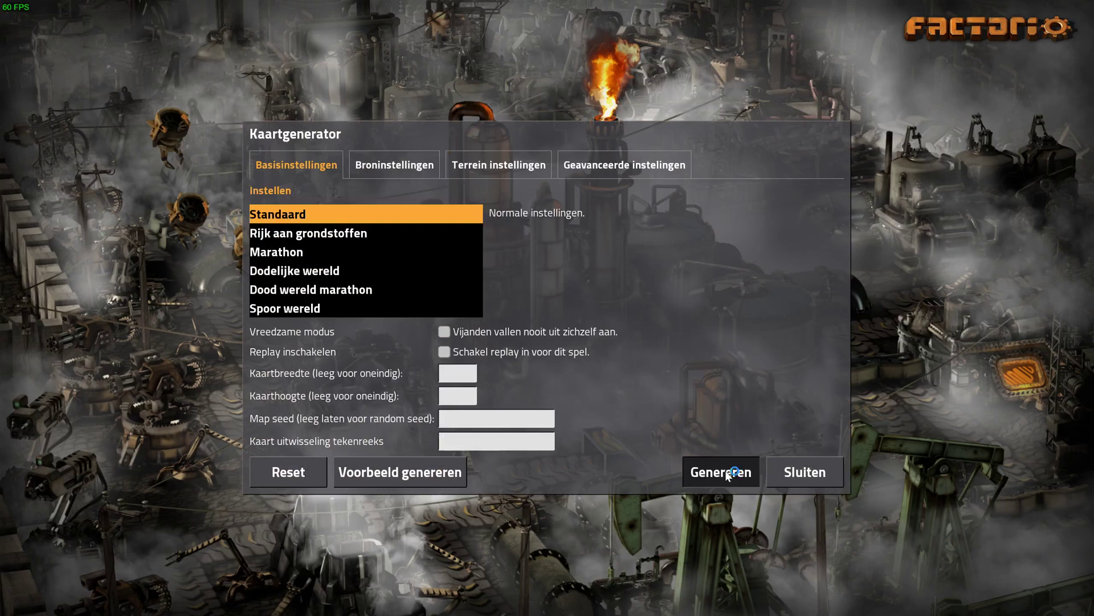
# Enter the new Factorio world and open the character's inventory.
pyautogui.press('Tab')
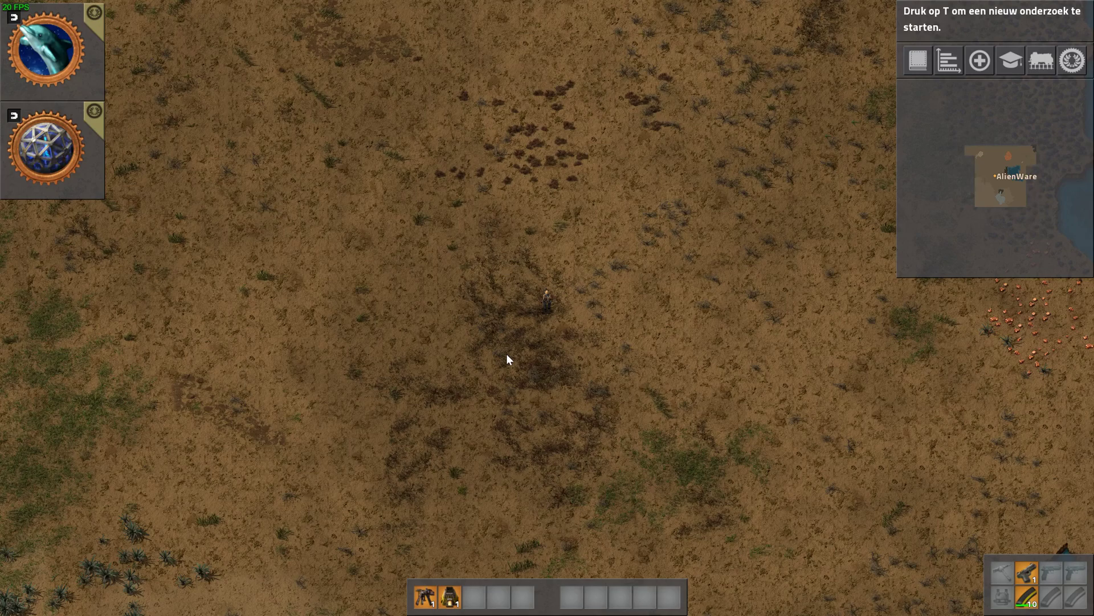
pyautogui.press('Escape')
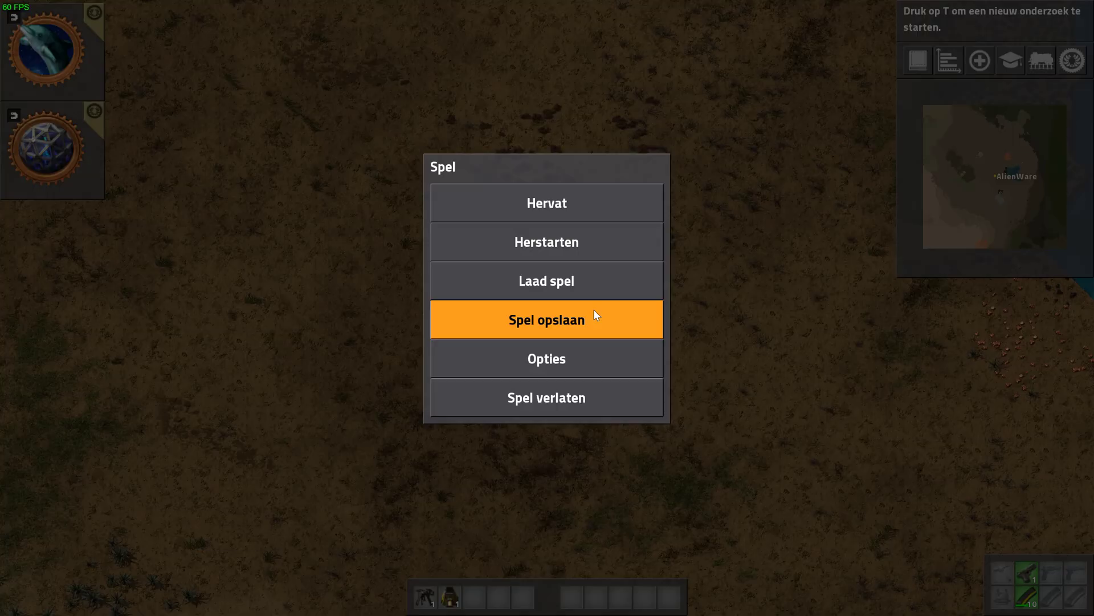
pyautogui.press('Escape')
pyautogui.press('e')
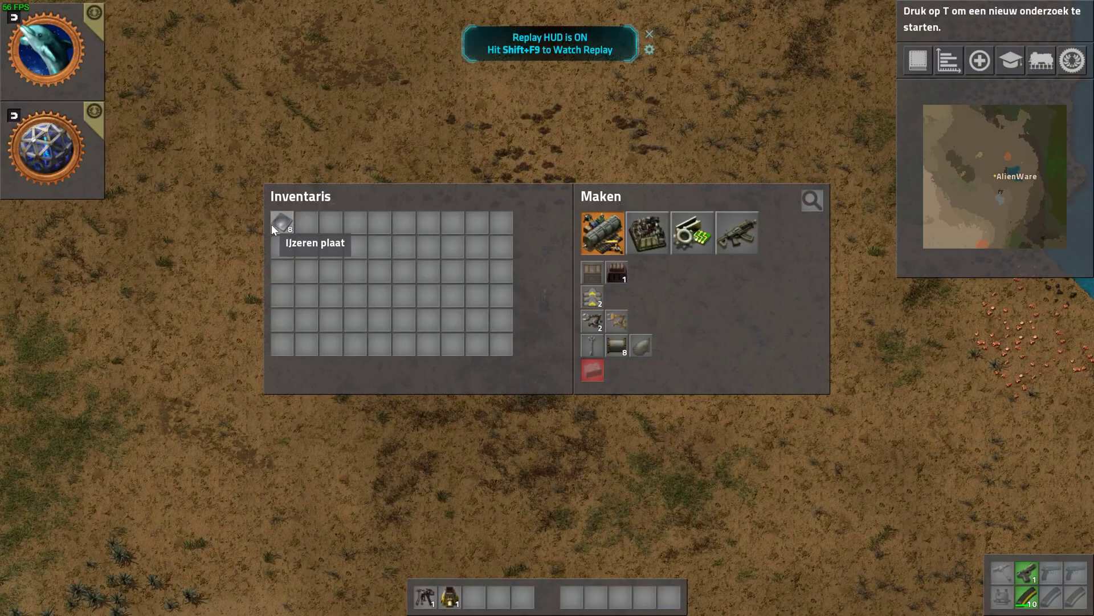
# Switch to Cheat Engine and attach it to the Factorio 0.16.51 process.
pyautogui.hotkey('alt', 'Tab')
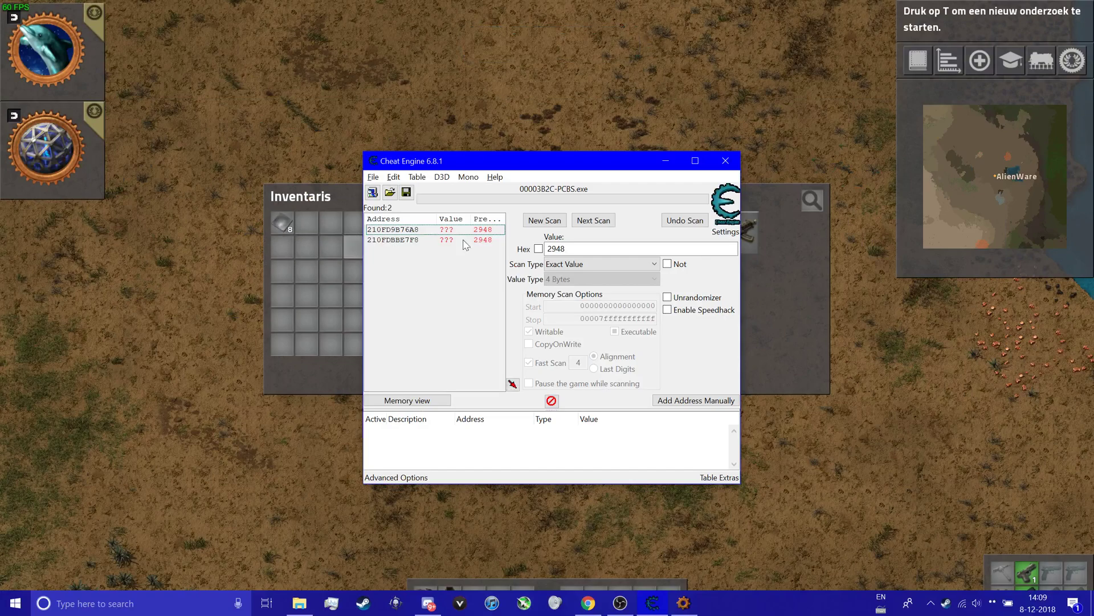
pyautogui.click(372, 192)
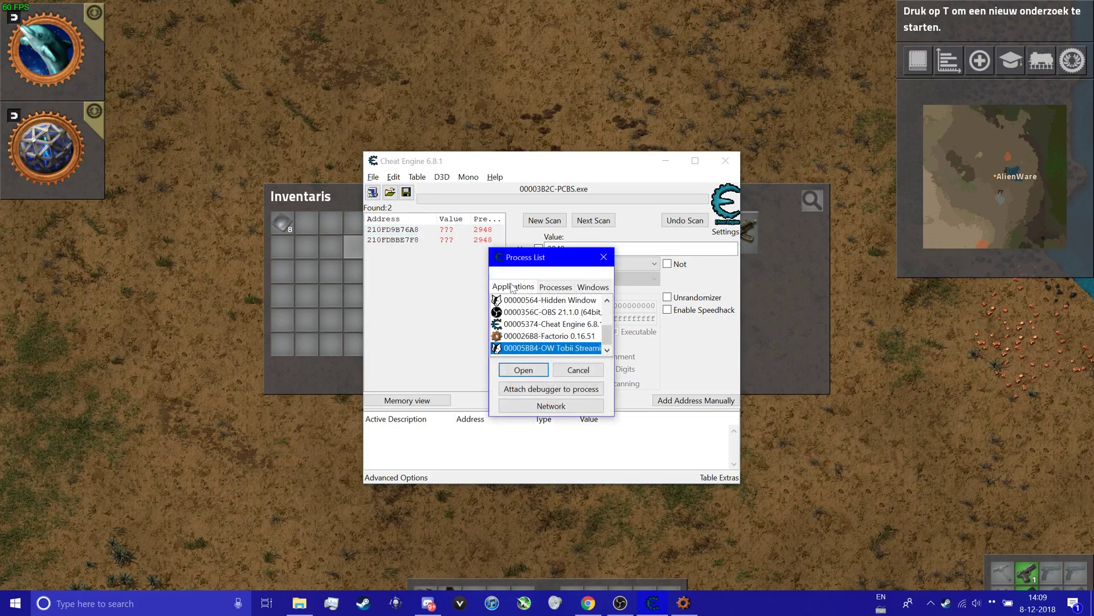
pyautogui.click(505, 337)
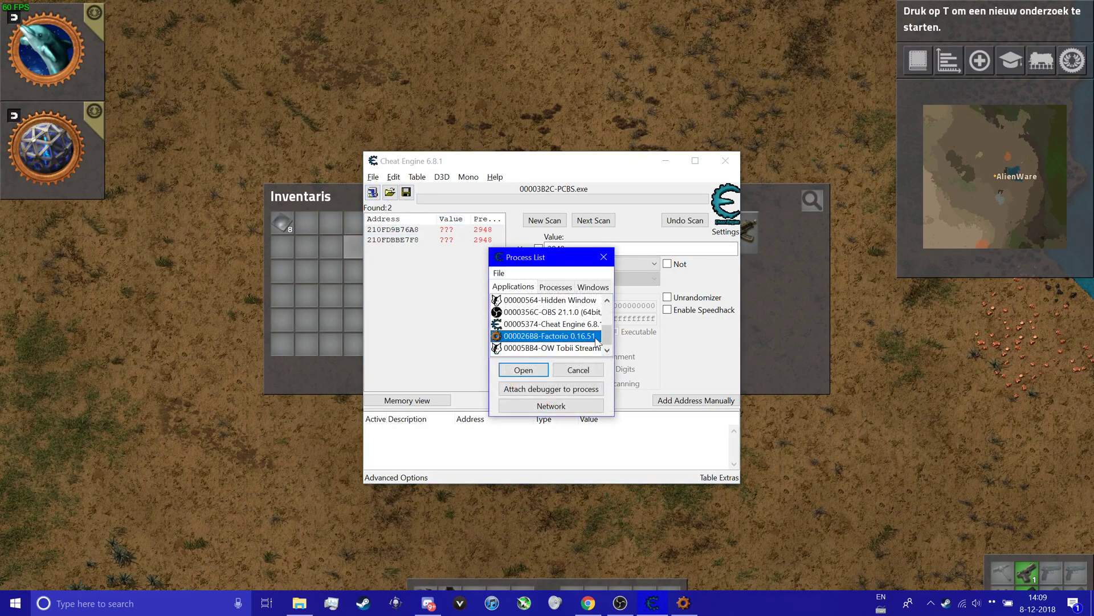
pyautogui.click(524, 369)
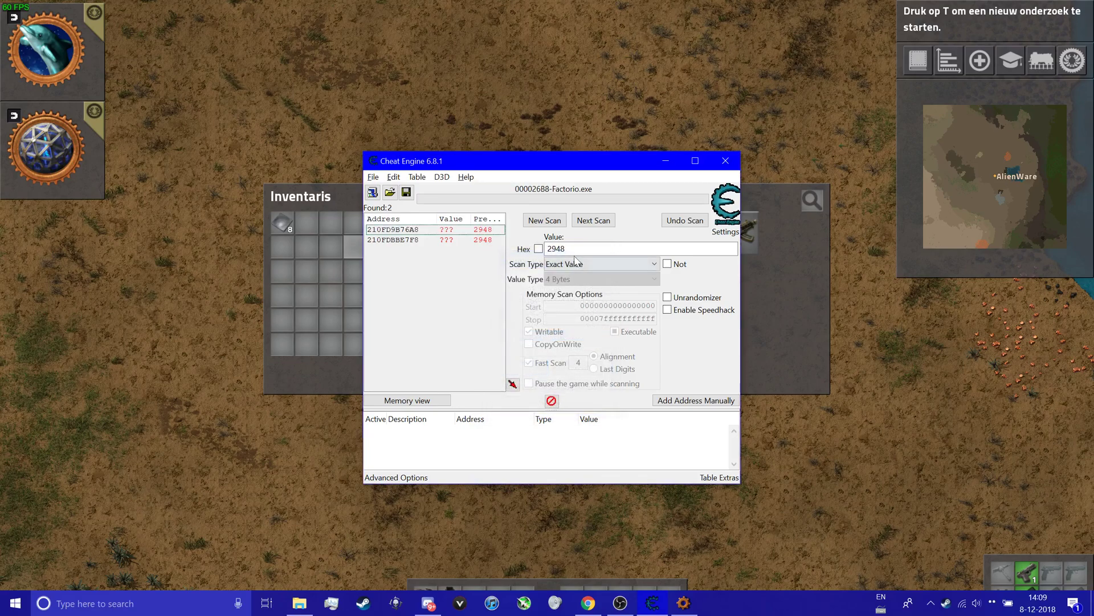
# Discard the old results and run a first scan of the Factorio process for the exact value 8.
pyautogui.doubleClick(556, 249)
pyautogui.write('8')
pyautogui.click(547, 222)
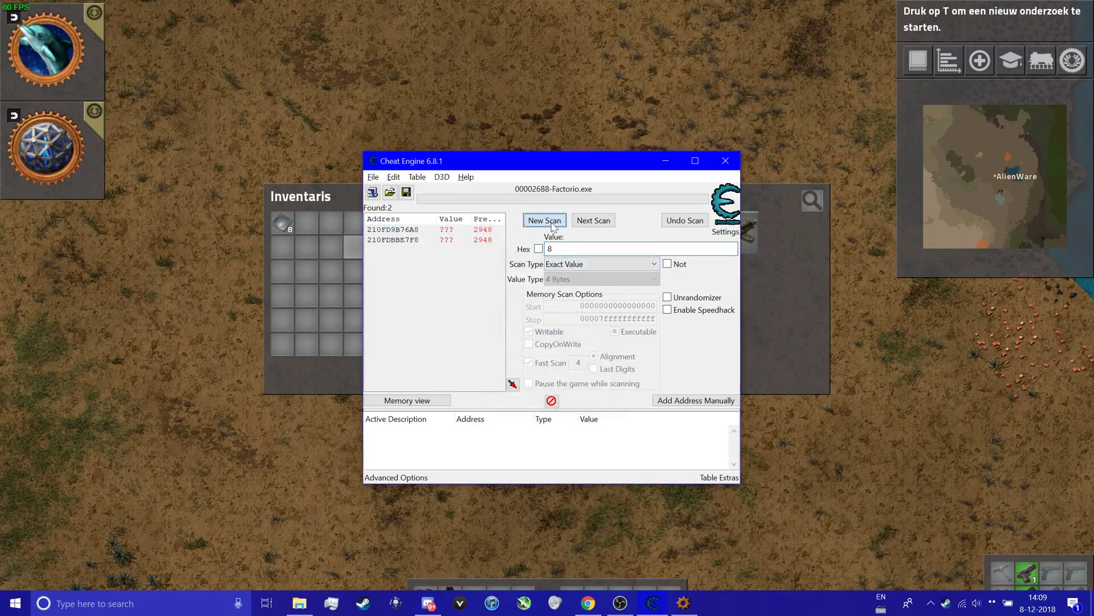
pyautogui.click(532, 224)
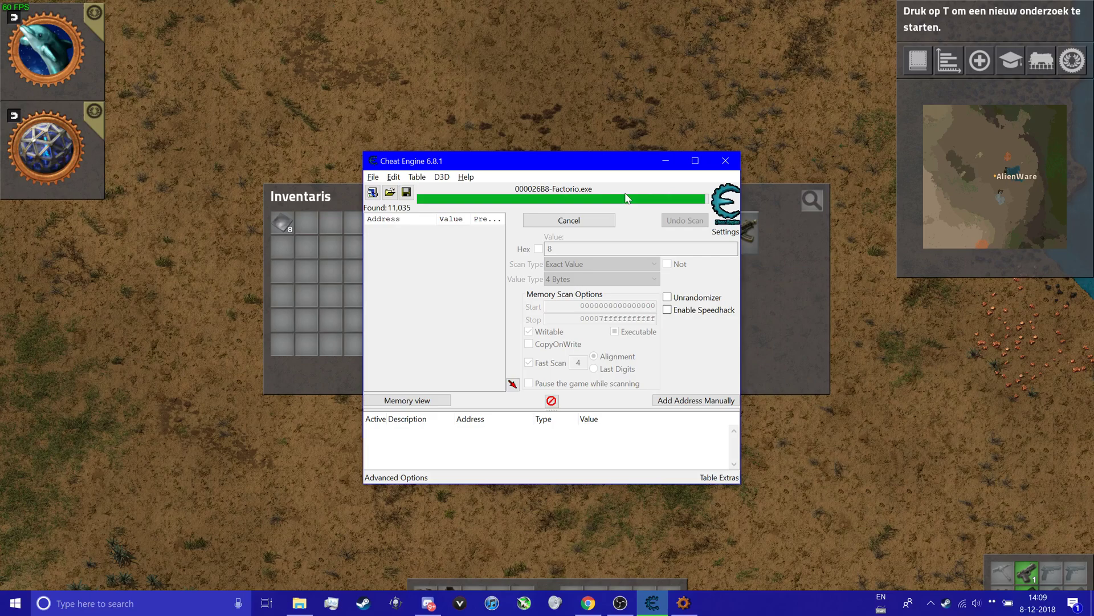
# Return to Factorio and craft a pickaxe to use up some of the iron plates.
pyautogui.hotkey('alt', 'Tab')
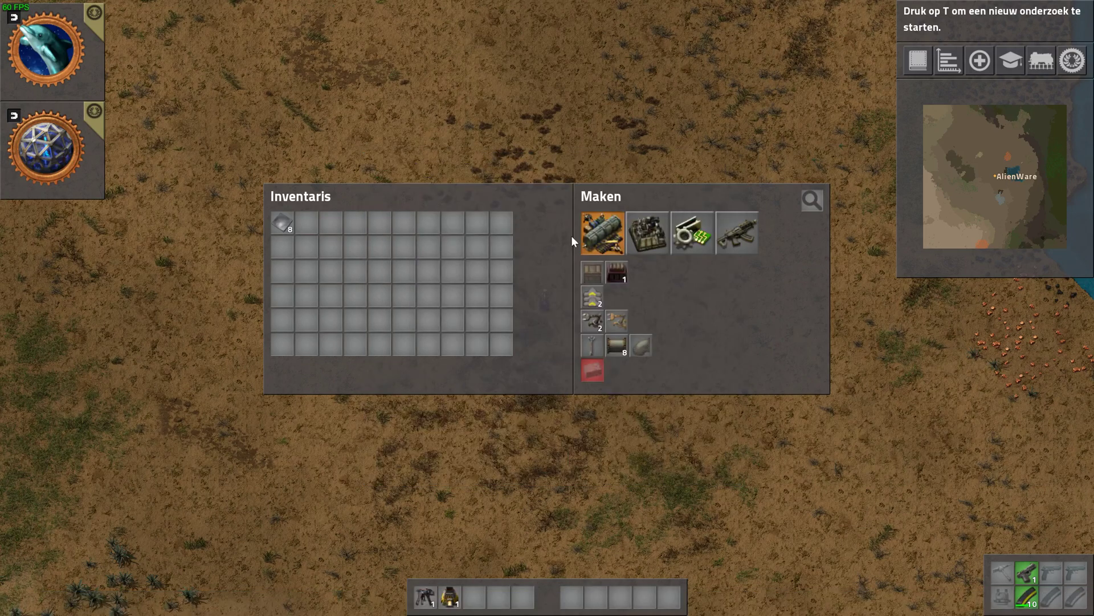
pyautogui.click(591, 271)
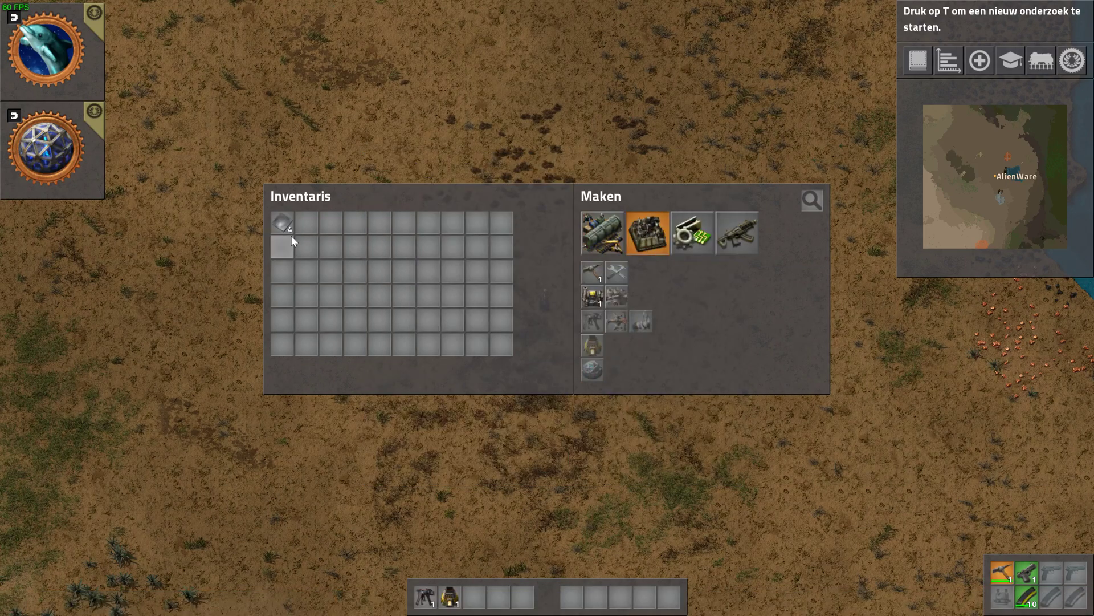
# Narrow the results in Cheat Engine with a next scan for 4 and return to Factorio.
pyautogui.hotkey('alt', 'Tab')
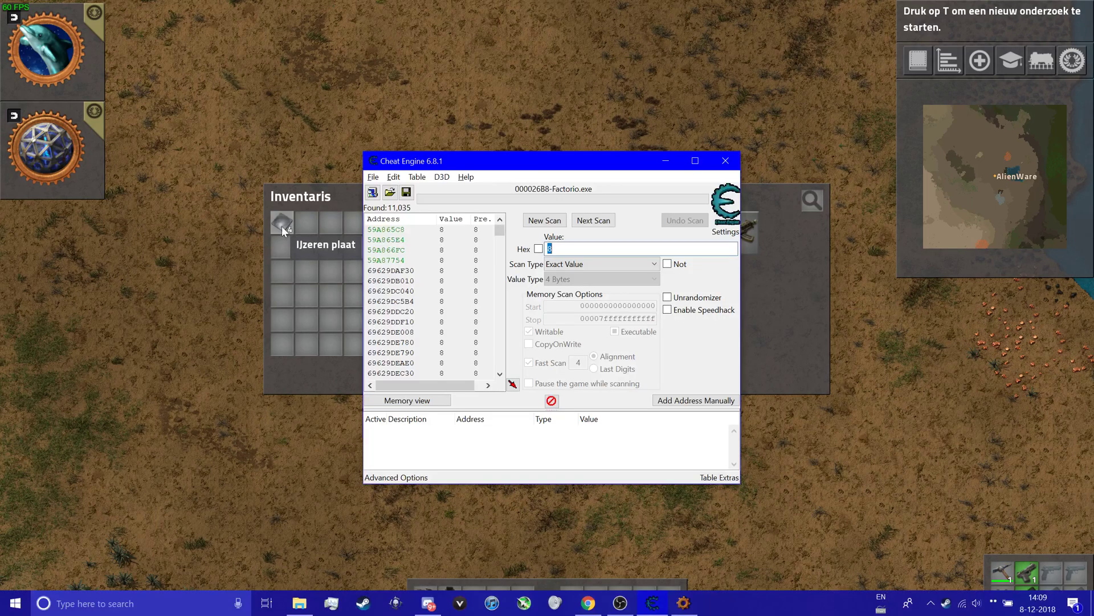
pyautogui.write('4')
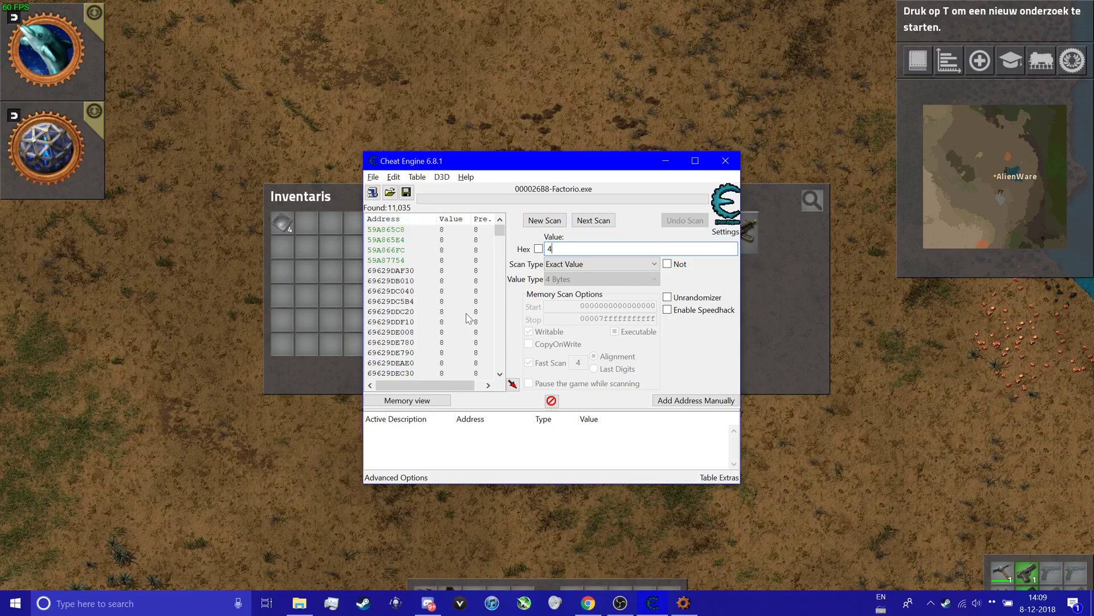
pyautogui.click(593, 220)
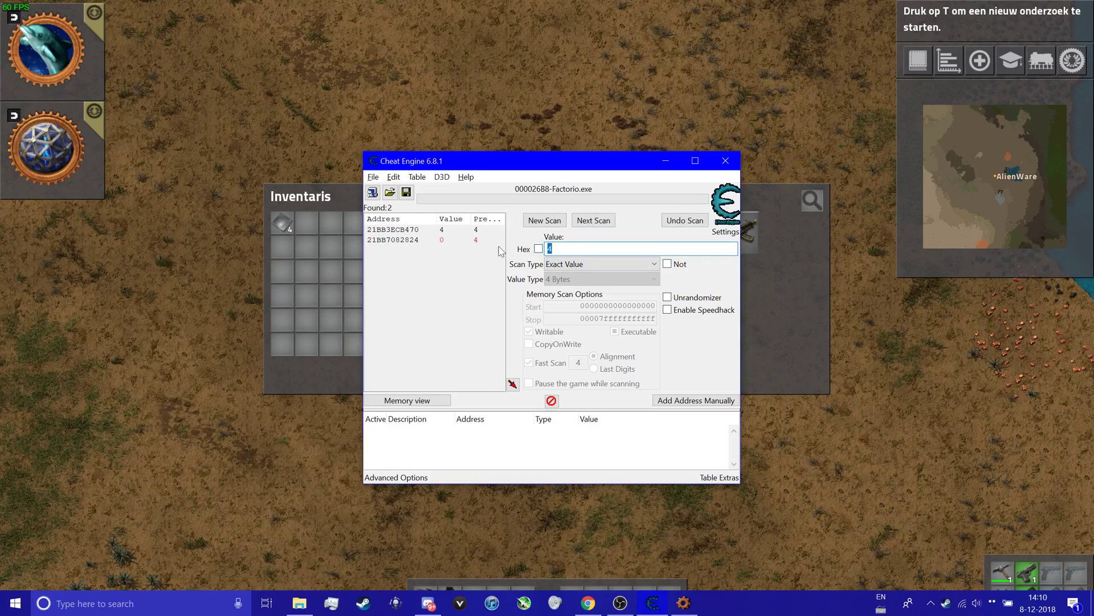
pyautogui.hotkey('alt', 'Tab')
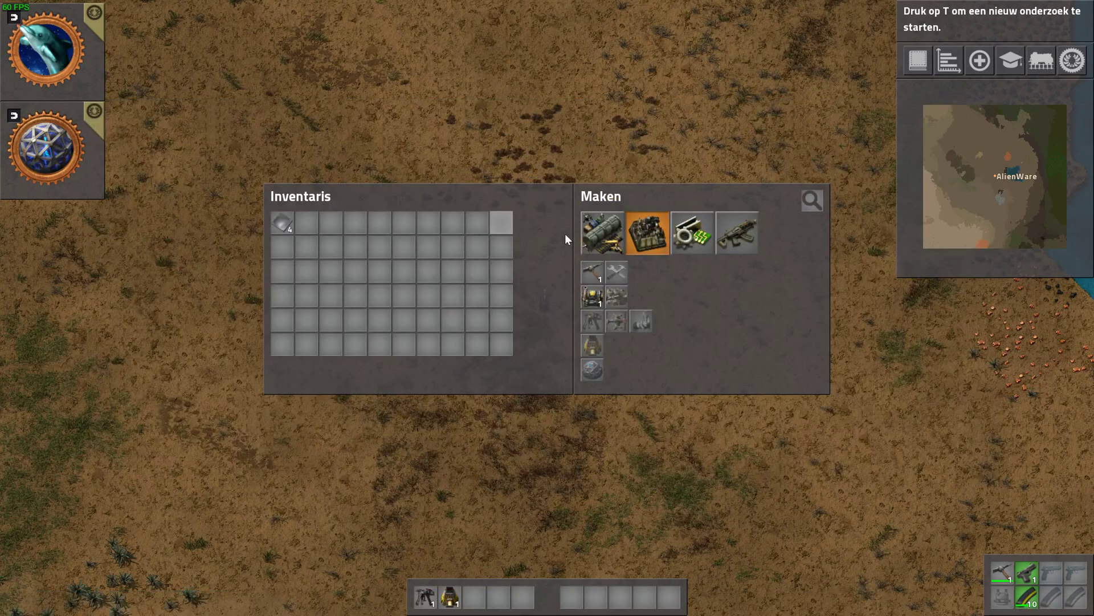
# Craft a transport belt from the logistics recipes and narrow the results in Cheat Engine with a next scan for 1.
pyautogui.click(593, 244)
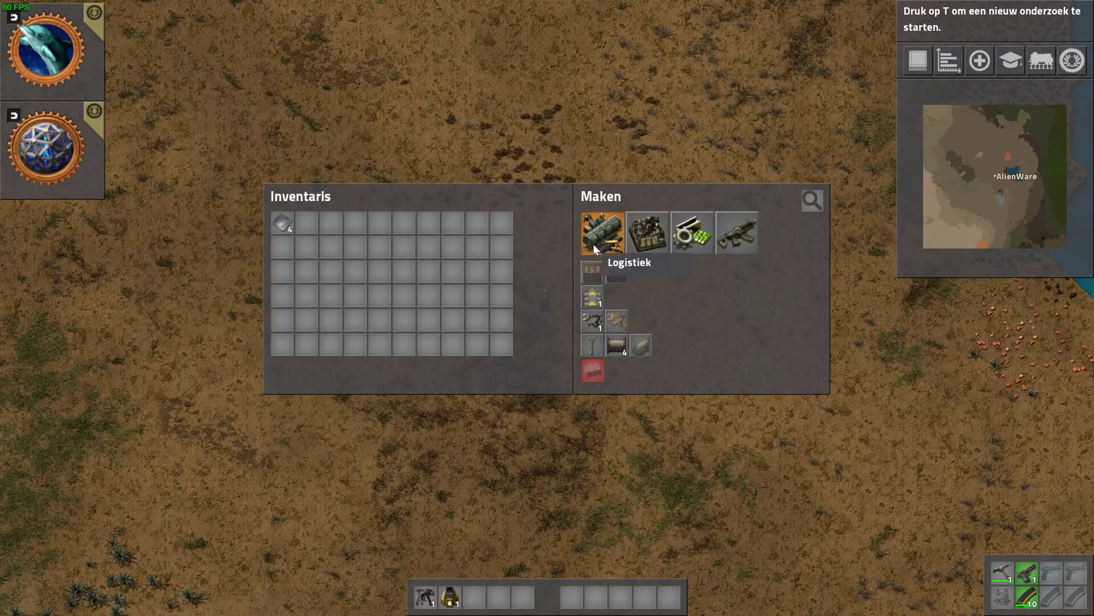
pyautogui.click(599, 300)
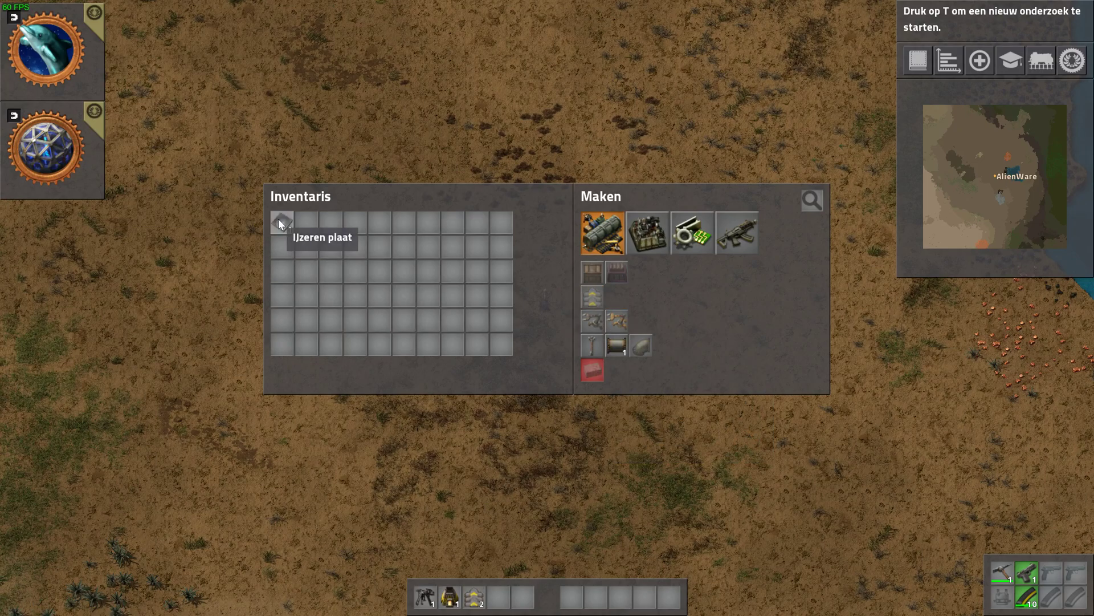
pyautogui.hotkey('alt', 'Tab')
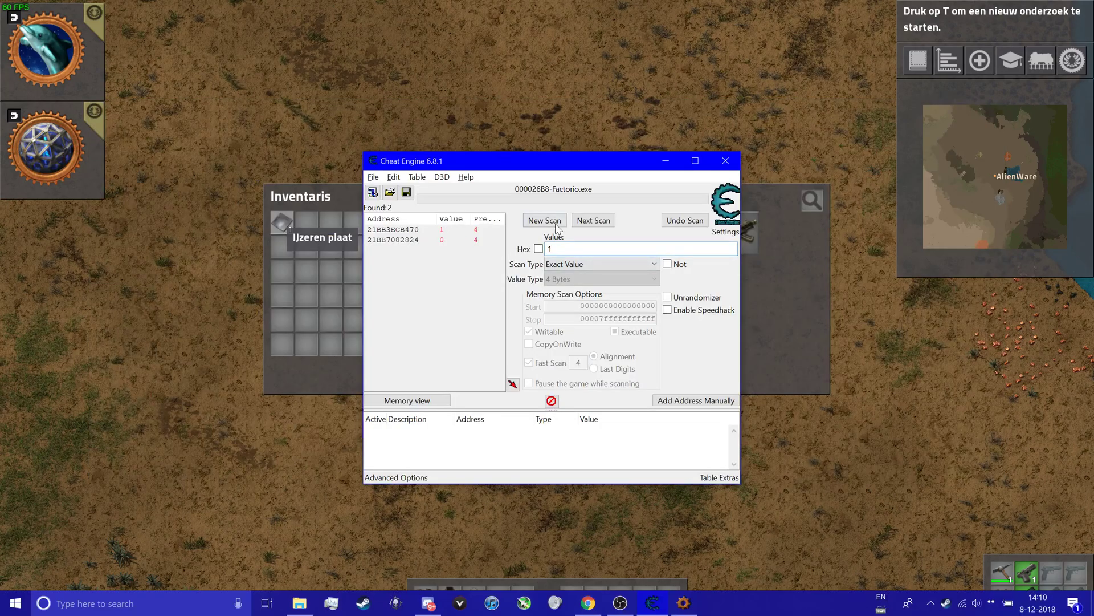
pyautogui.click(596, 221)
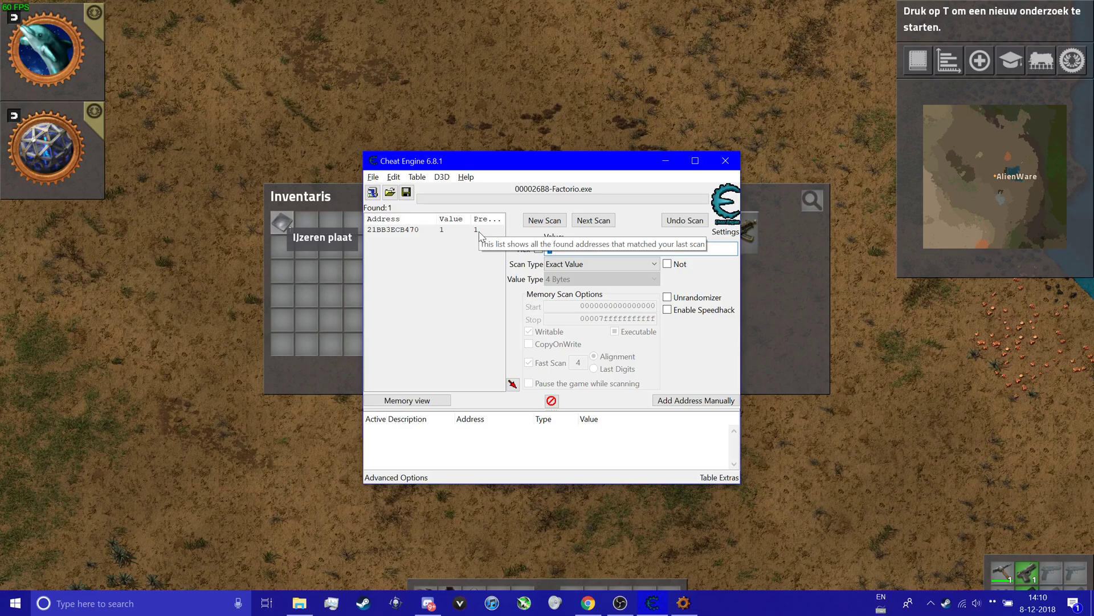
# Add the found address to the cheat table, set its value to 8000 and return to Factorio.
pyautogui.doubleClick(479, 229)
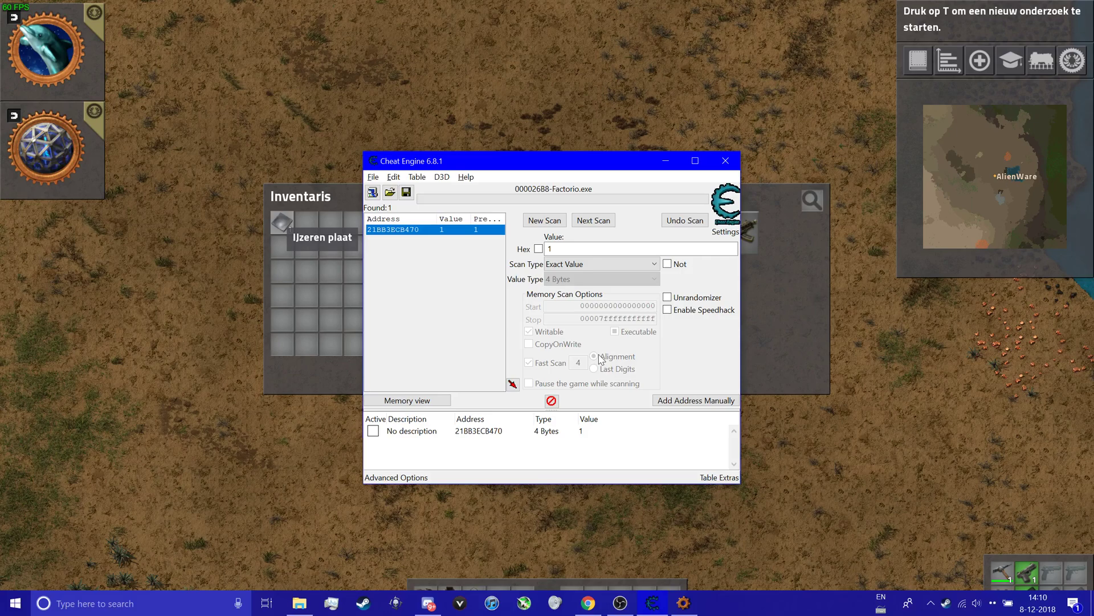
pyautogui.doubleClick(583, 432)
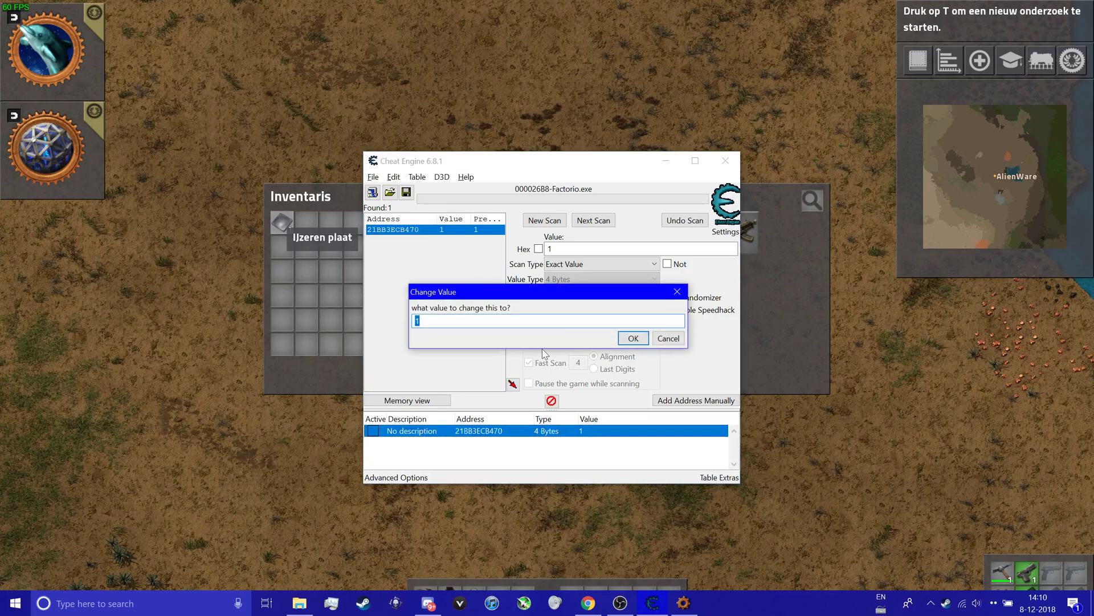
pyautogui.write('8000')
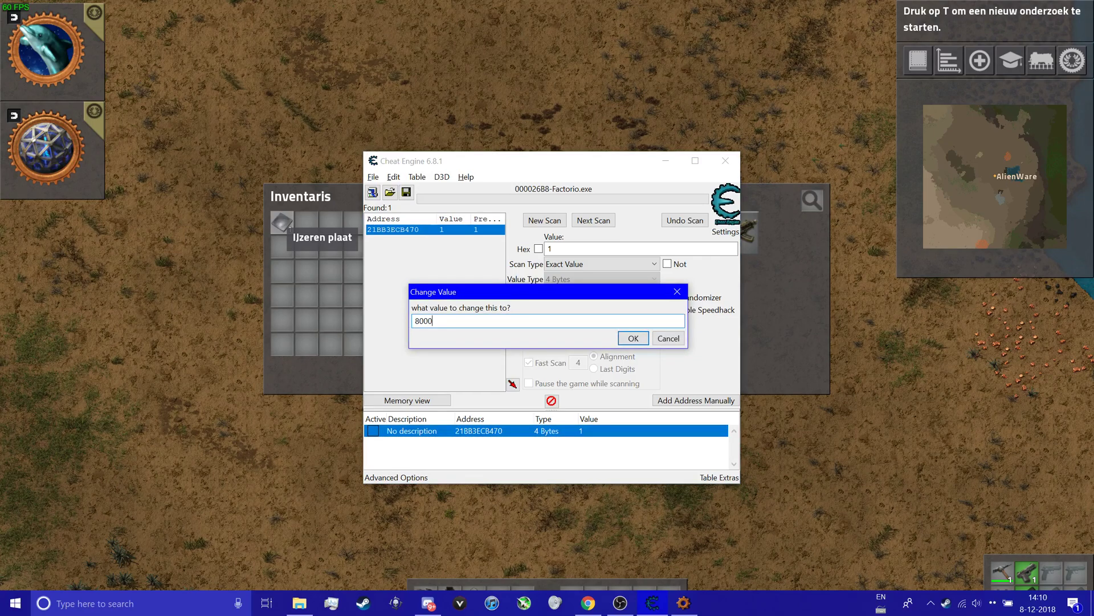
pyautogui.press('Return')
pyautogui.click(248, 285)
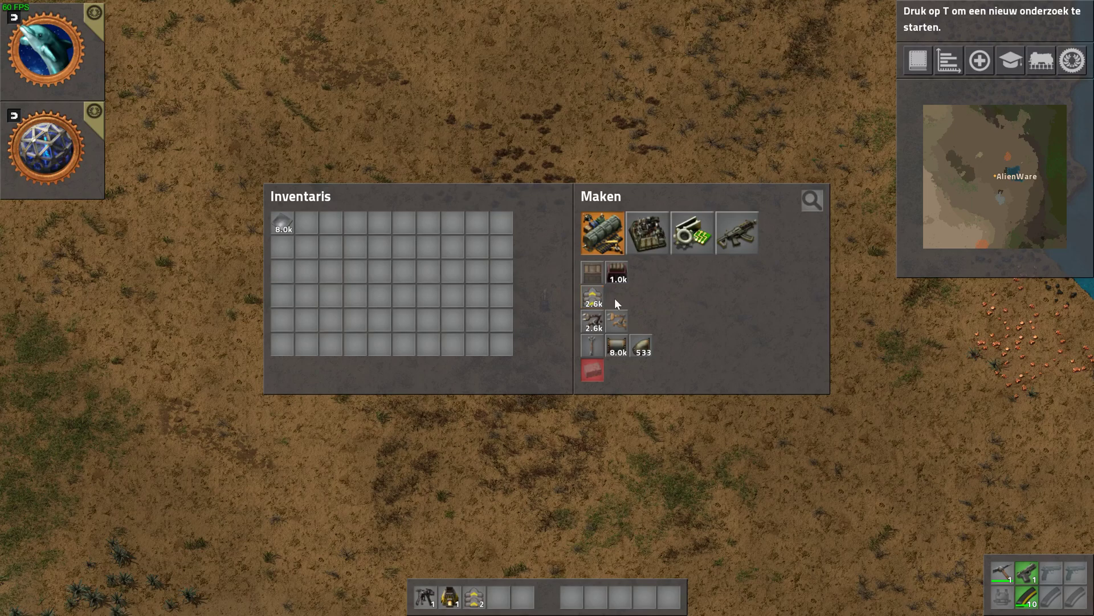
# Craft as many transport belts as the iron plates allow and close the inventory to view the plates around the character.
pyautogui.keyDown('shift'); pyautogui.click(595, 300); pyautogui.keyUp('shift')
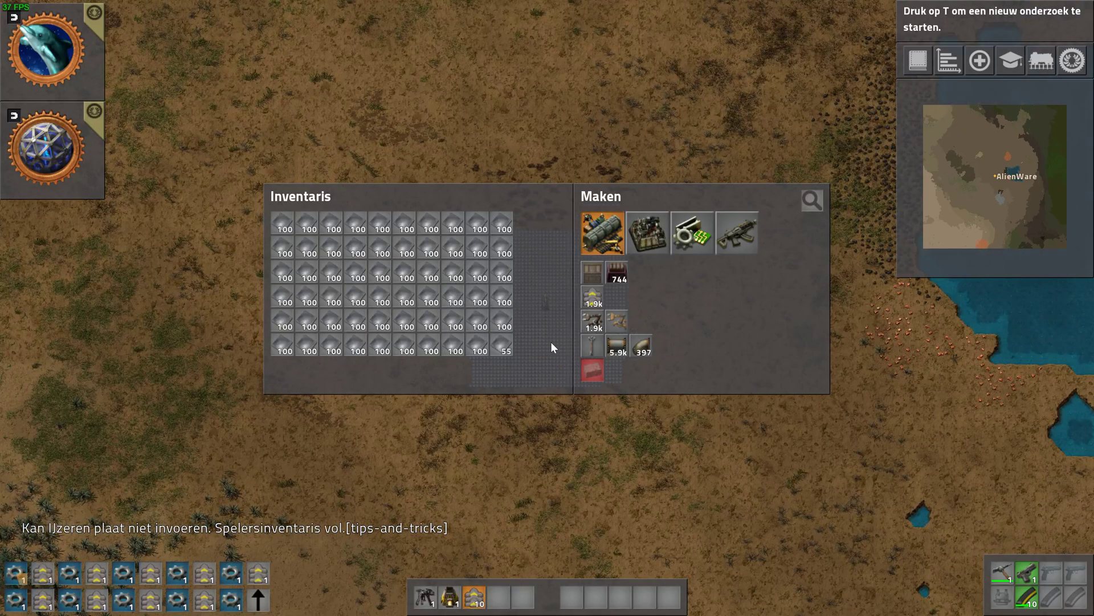
pyautogui.press('e')
pyautogui.scroll(5, 570, 342)
pyautogui.scroll(-7, 643, 276)
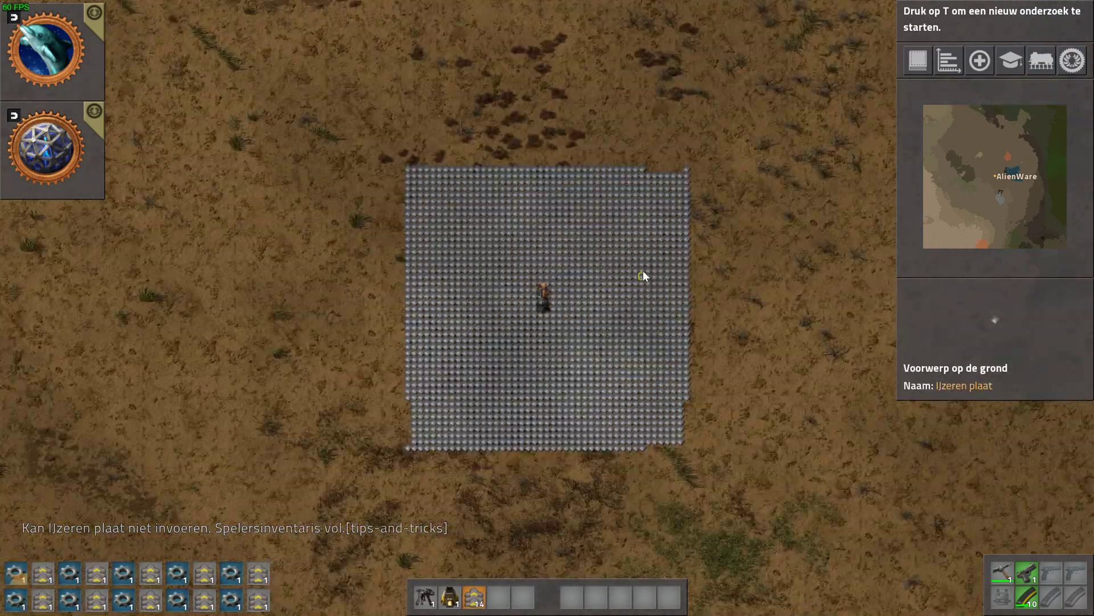
# Leave the current Factorio game for the main menu and quit Factorio.
pyautogui.press('Escape')
pyautogui.press('Escape')
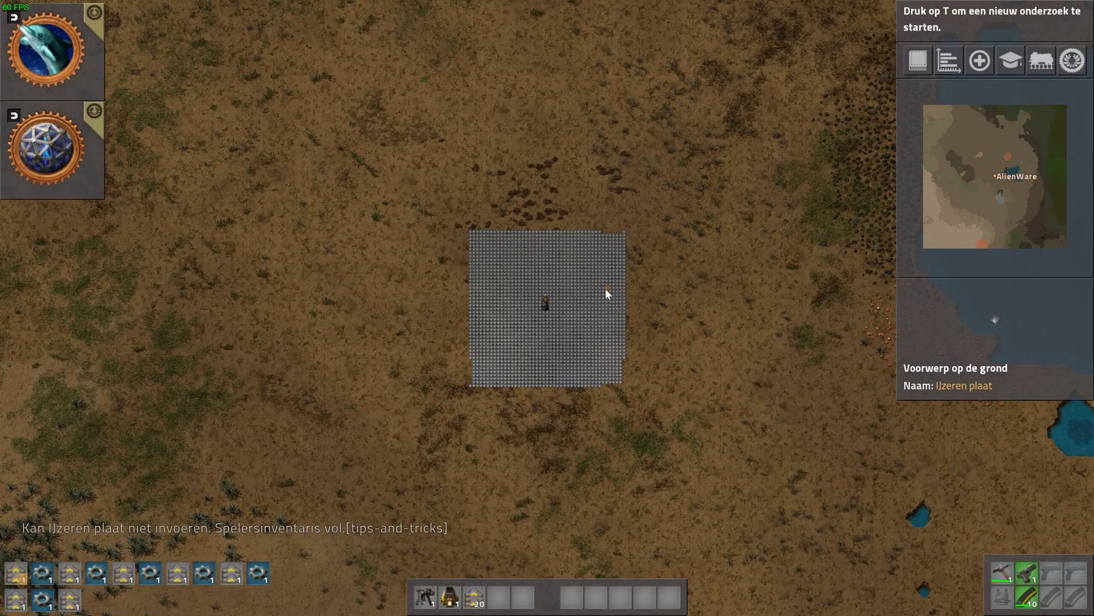
pyautogui.press('Escape')
pyautogui.click(532, 382)
pyautogui.click(541, 319)
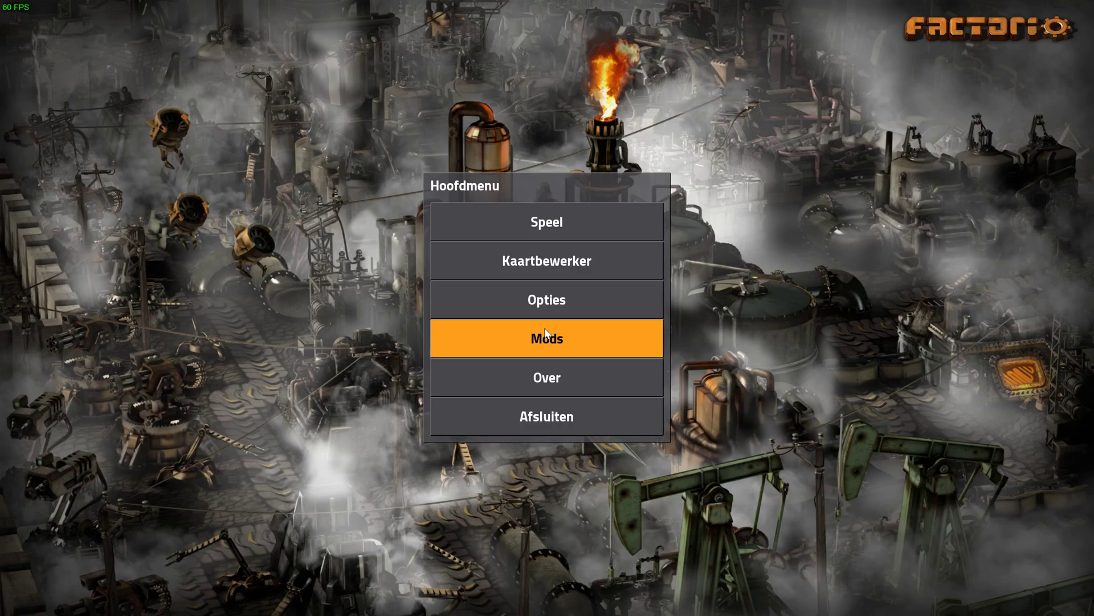
pyautogui.click(534, 402)
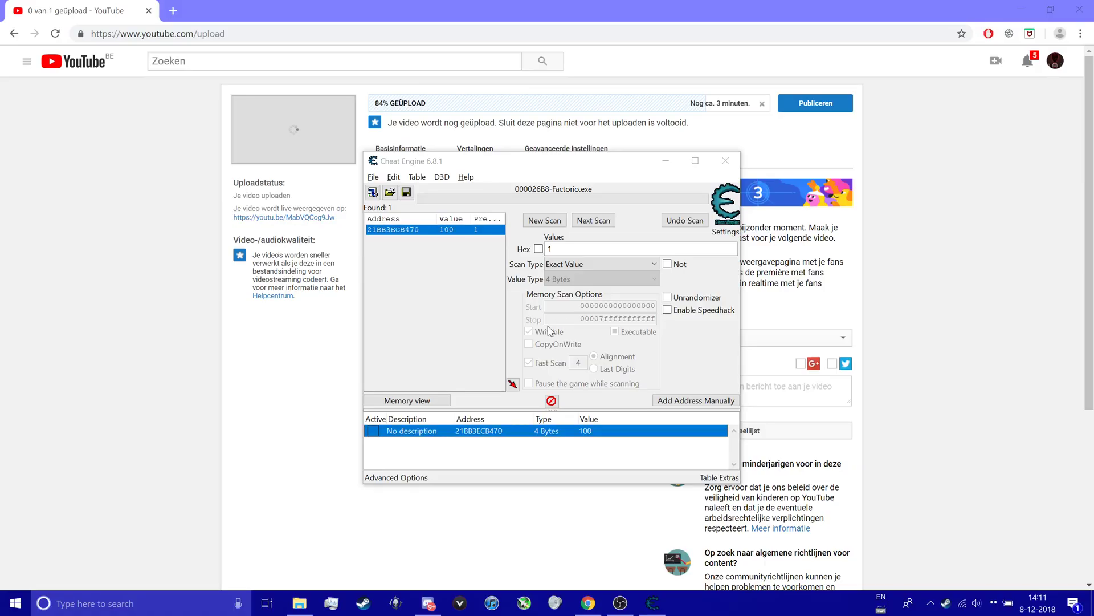
# Clear the browser and Cheat Engine windows out of the way and move the Factorio desktop shortcut beside Space Engineers.
pyautogui.click(1020, 8)
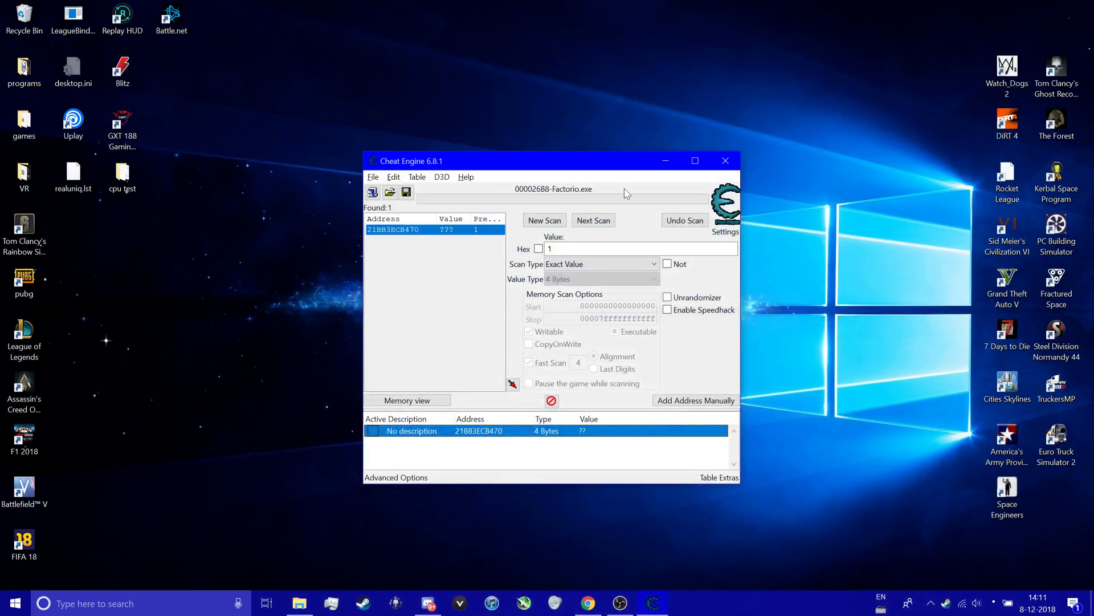
pyautogui.moveTo(497, 169); pyautogui.dragTo(395, 23)
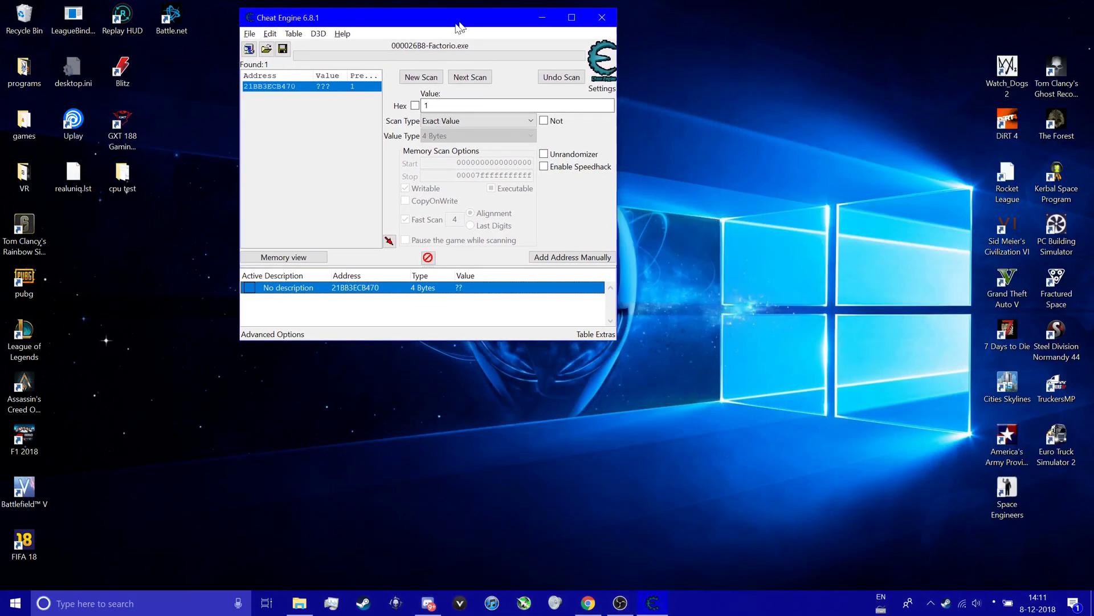
pyautogui.moveTo(459, 23); pyautogui.dragTo(264, 157)
pyautogui.moveTo(464, 279); pyautogui.dragTo(1062, 520)
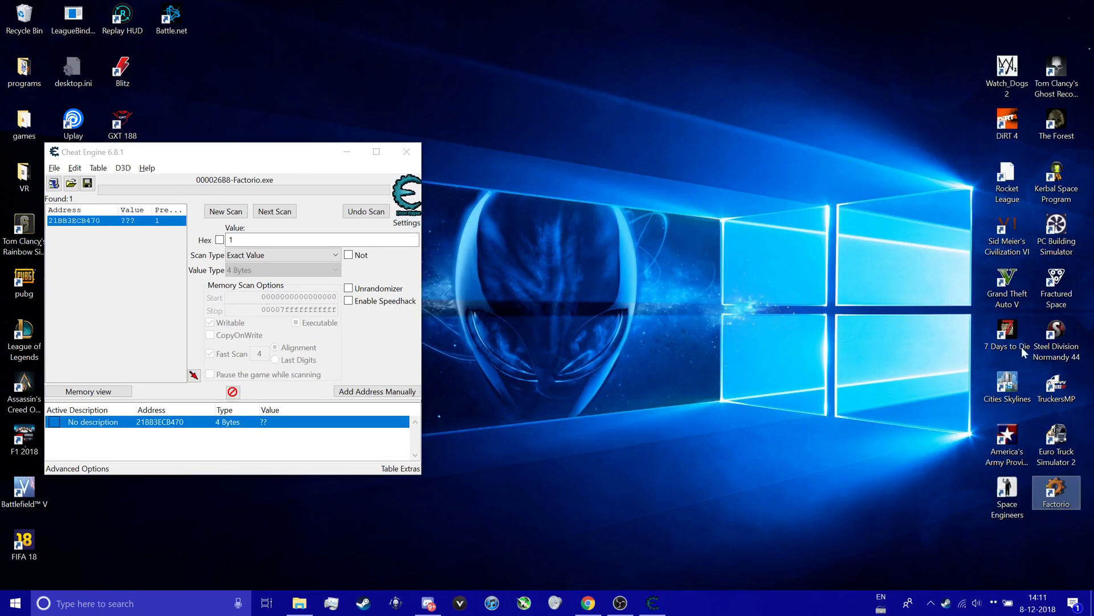
pyautogui.click(938, 257)
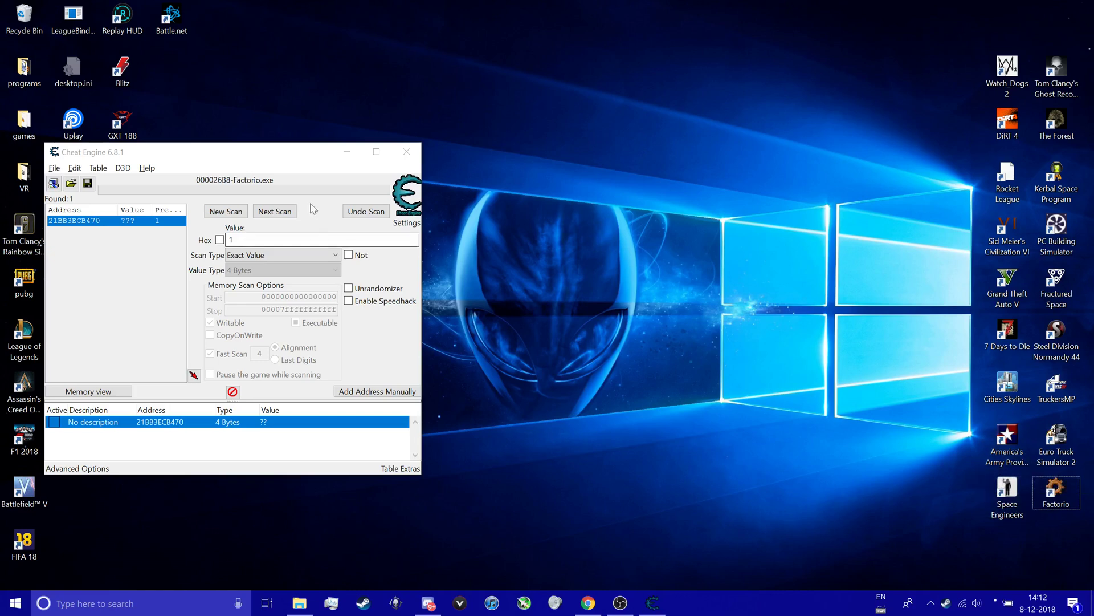
# Close Cheat Engine without saving the changes to the cheat table.
pyautogui.moveTo(226, 152); pyautogui.dragTo(645, 118)
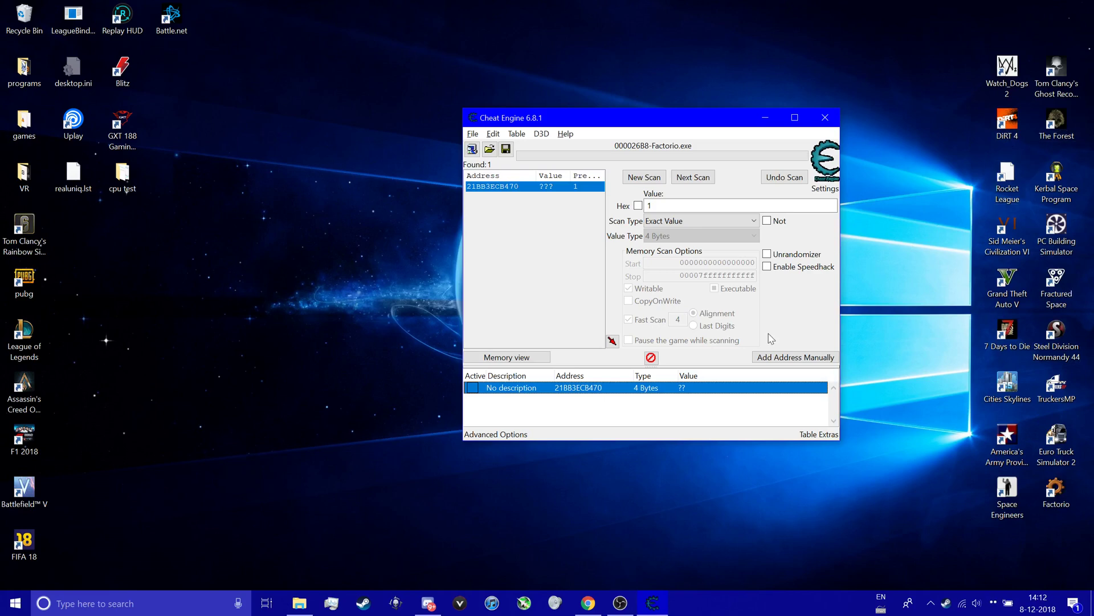
pyautogui.click(825, 117)
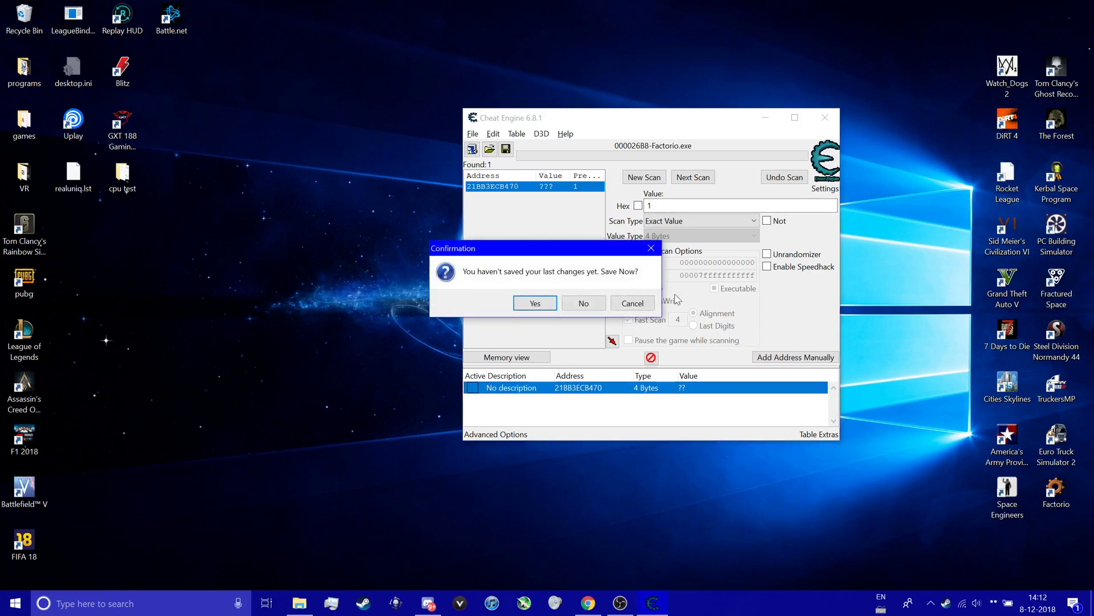
pyautogui.click(573, 303)
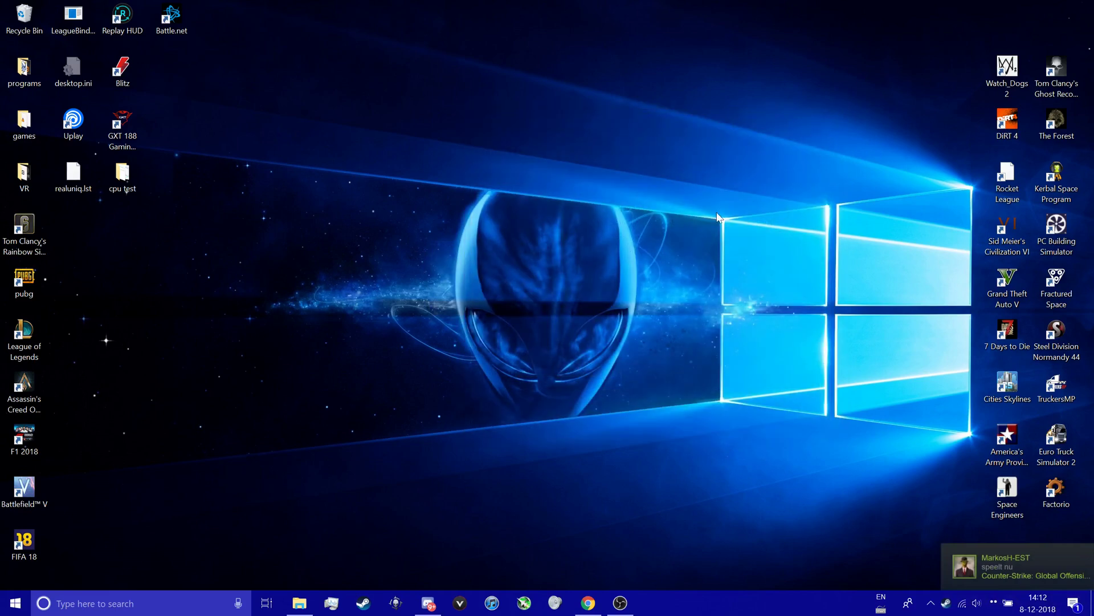